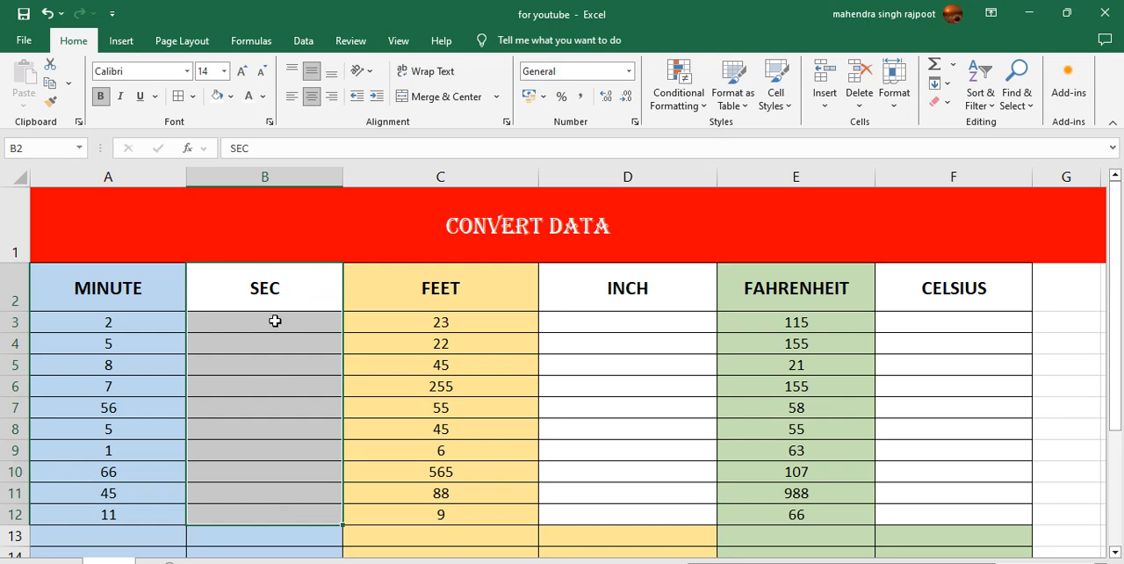
{"action": "left_click", "coordinate": [270, 321]}
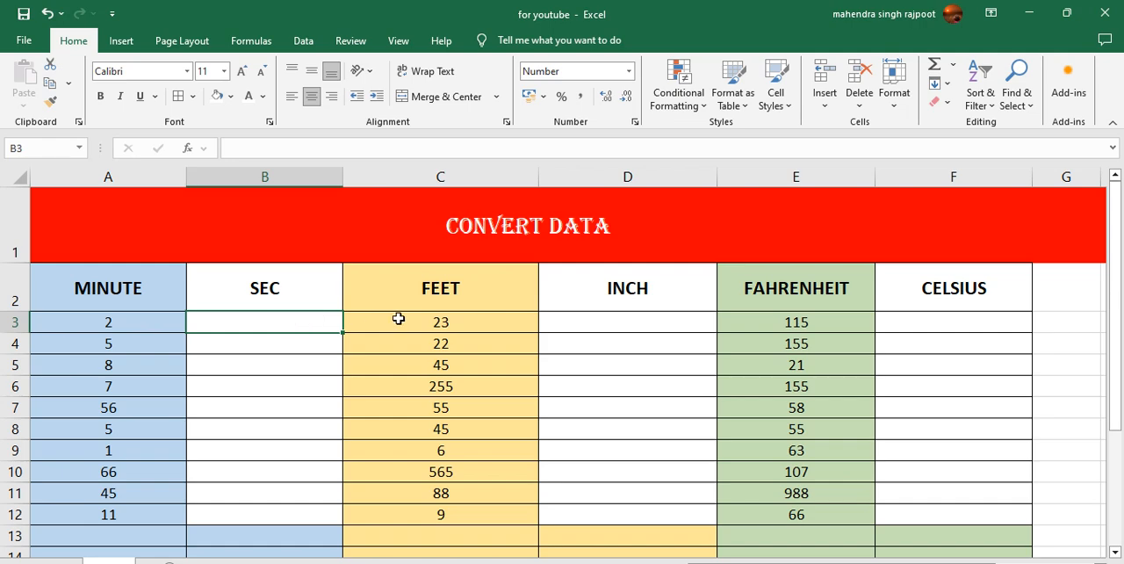
{"action": "left_click", "coordinate": [476, 298]}
{"action": "left_click", "coordinate": [671, 304]}
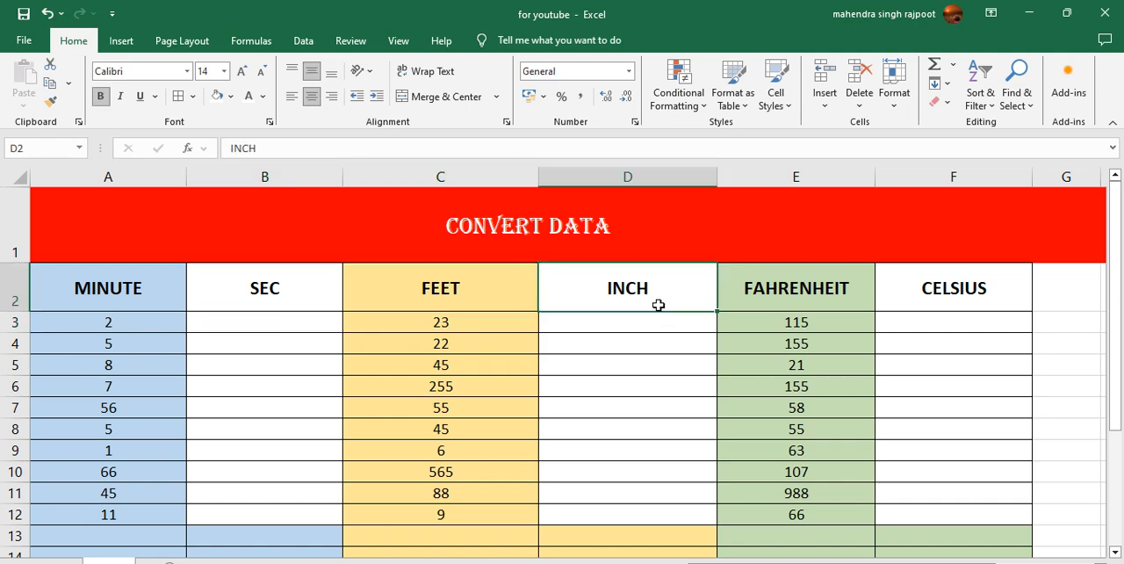
{"action": "left_click", "coordinate": [827, 286]}
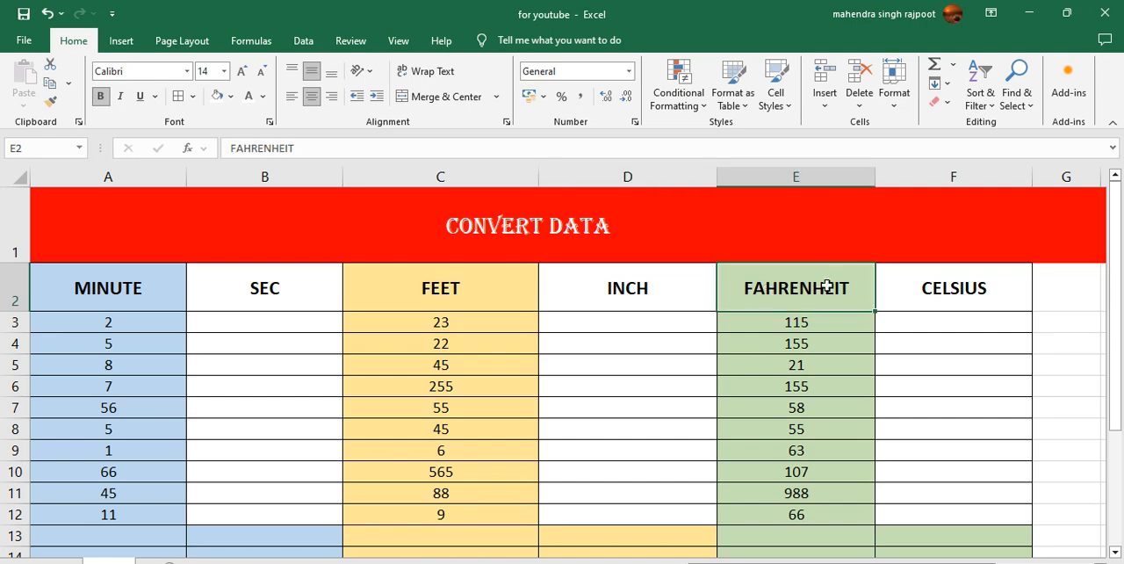
{"action": "left_click", "coordinate": [924, 288]}
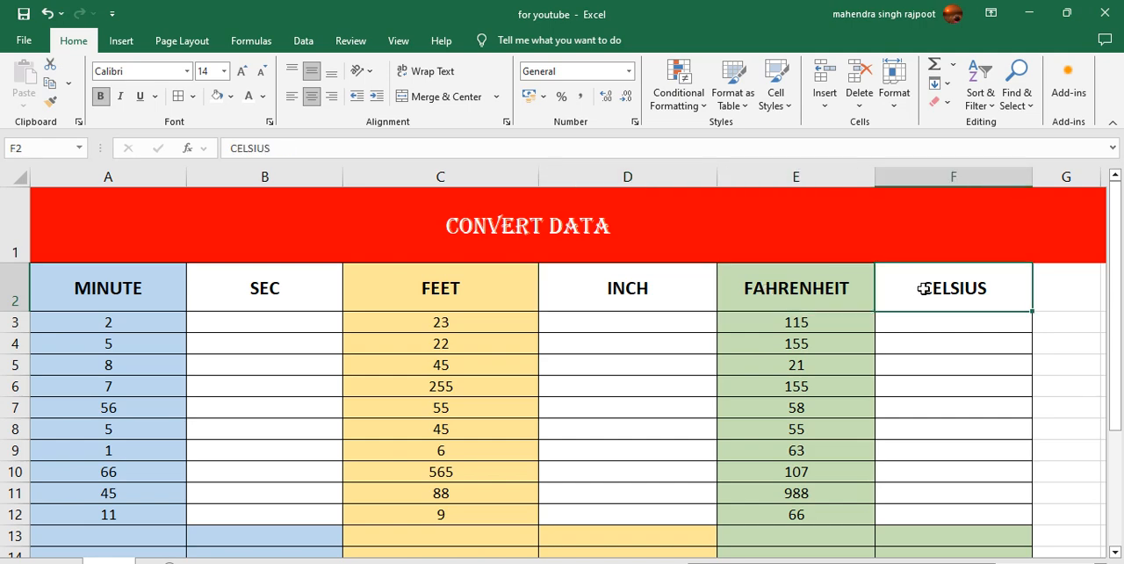
{"action": "left_click", "coordinate": [761, 283]}
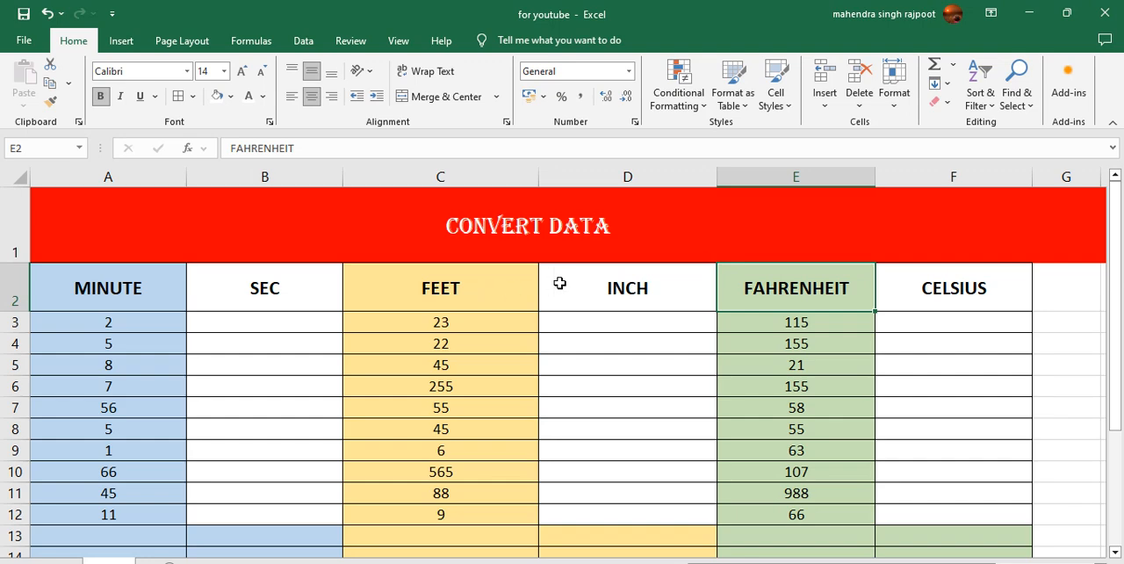
{"action": "left_click", "coordinate": [669, 298]}
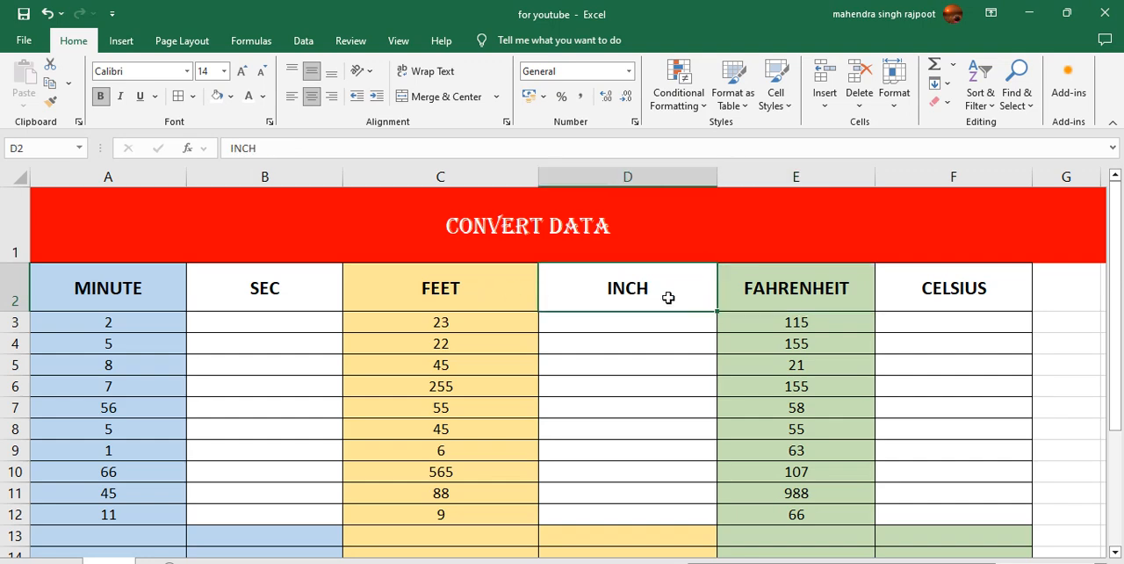
- Enter =CONVERT(A3,"mn","sec") in B3 to convert the first minute value to seconds
{"action": "left_click", "coordinate": [229, 327]}
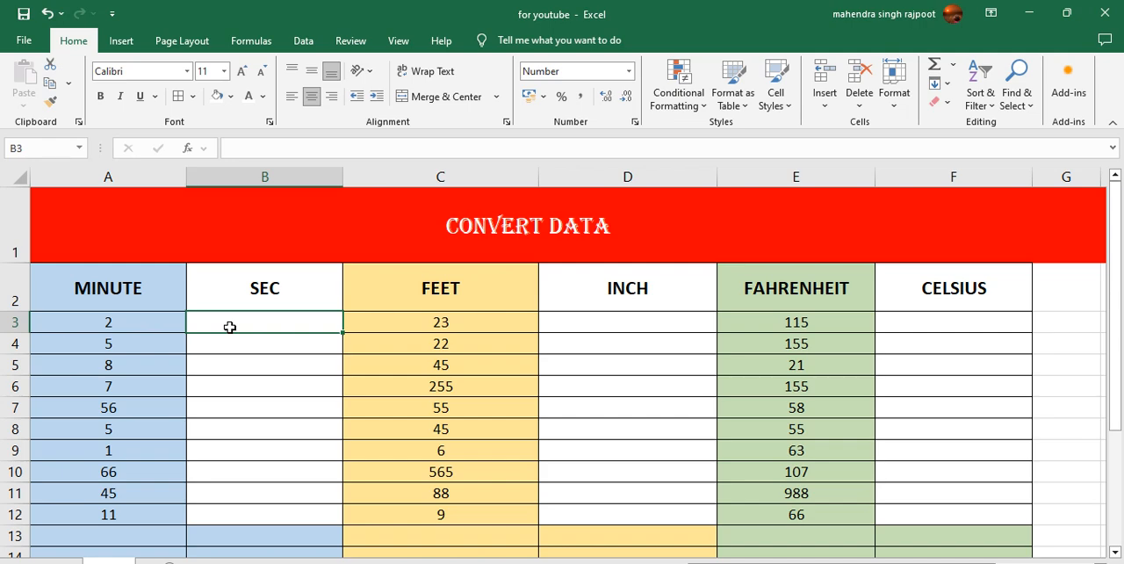
{"action": "type", "text": "="}
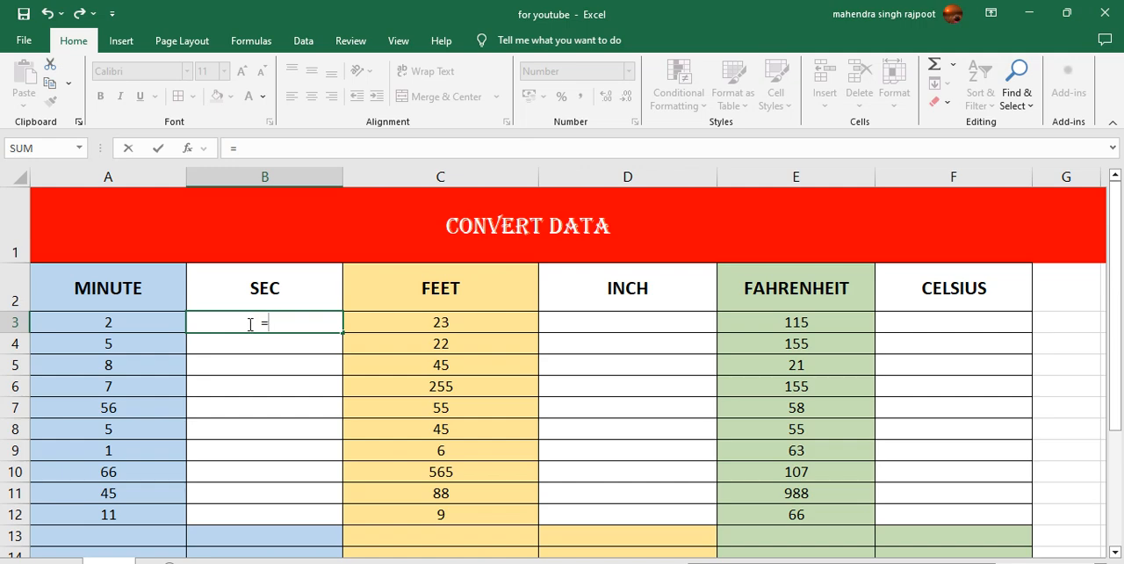
{"action": "type", "text": "CONVERT"}
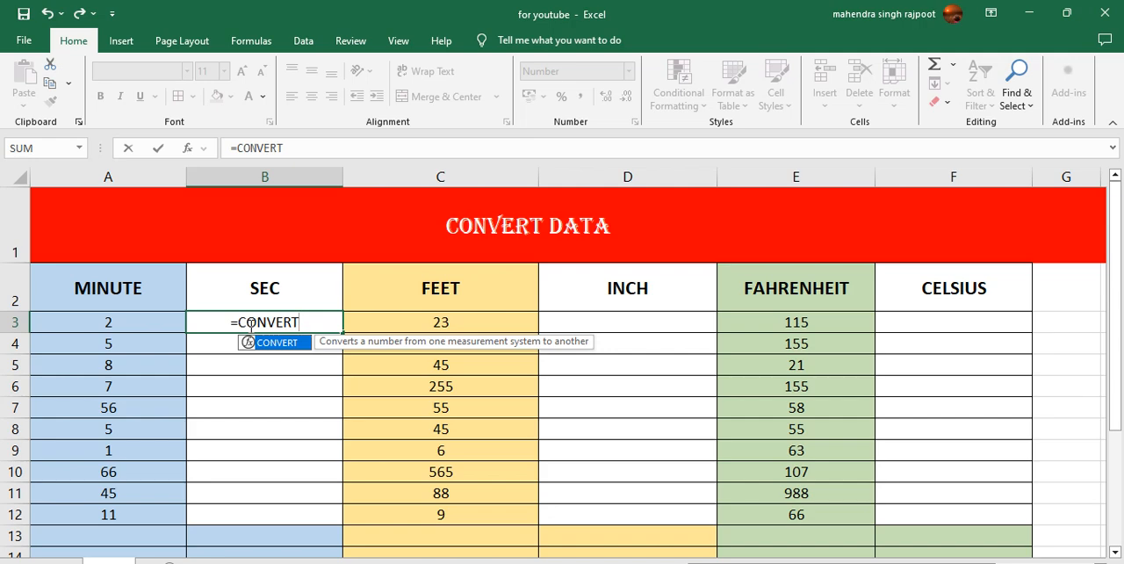
{"action": "type", "text": "("}
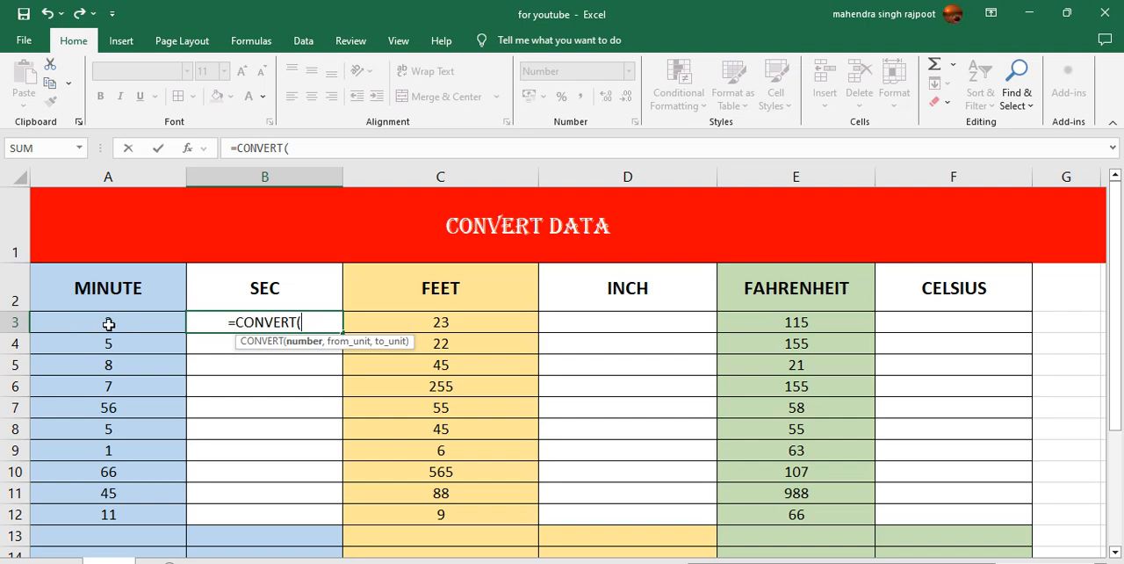
{"action": "left_click", "coordinate": [78, 322]}
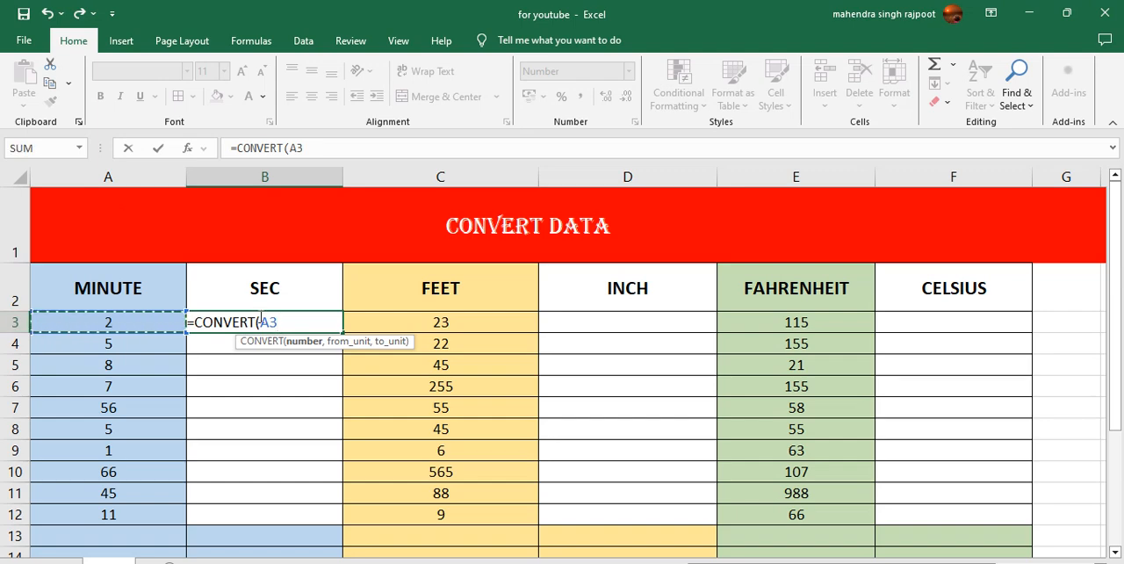
{"action": "type", "text": ","}
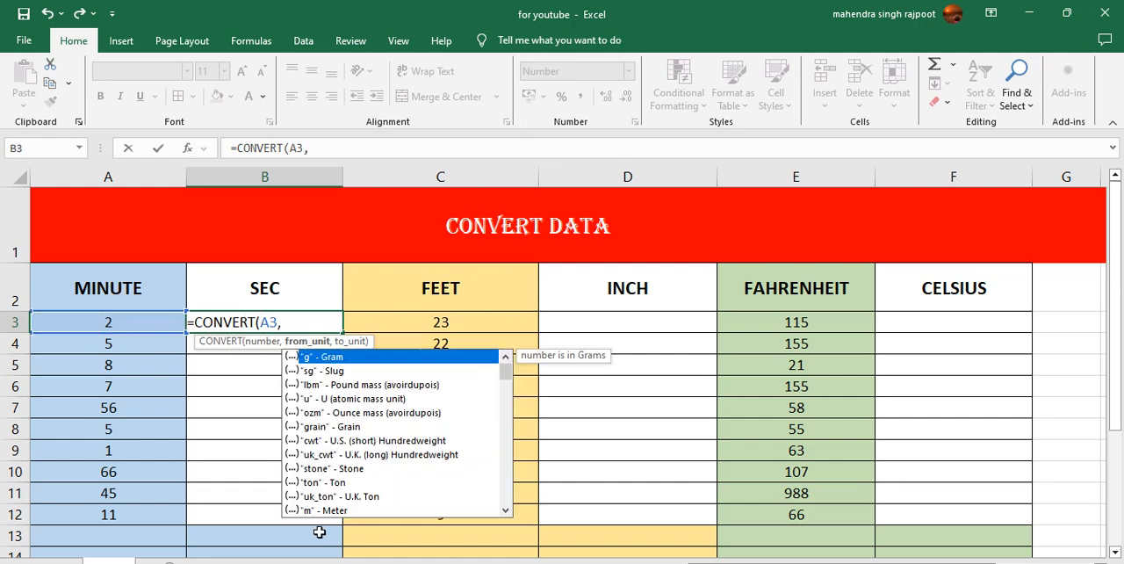
{"action": "left_click_drag", "start_coordinate": [506, 375], "coordinate": [508, 400]}
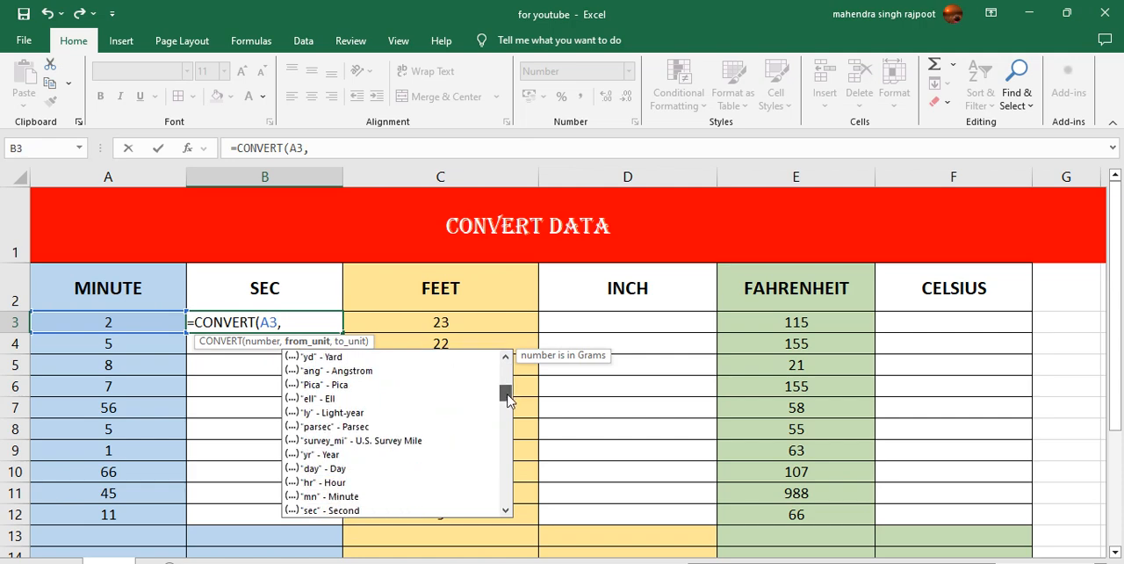
{"action": "double_click", "coordinate": [308, 497]}
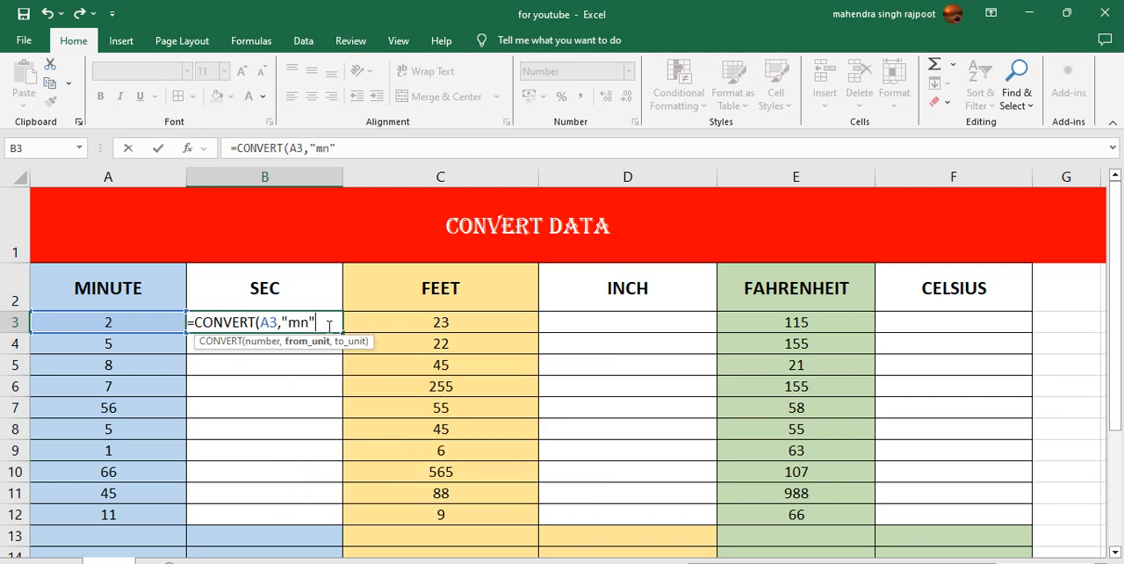
{"action": "type", "text": ","}
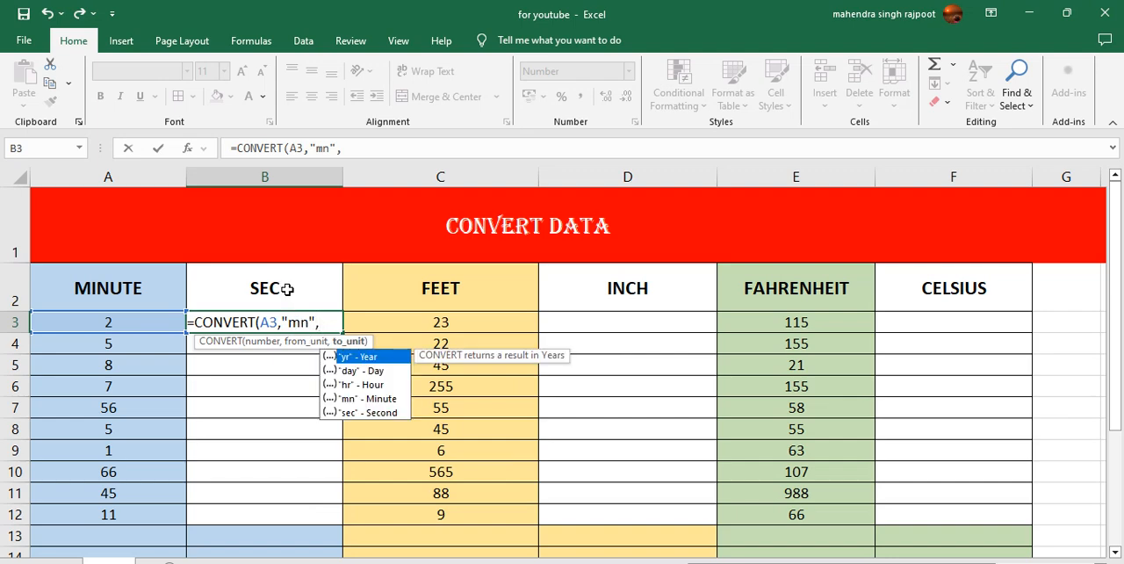
{"action": "double_click", "coordinate": [348, 412]}
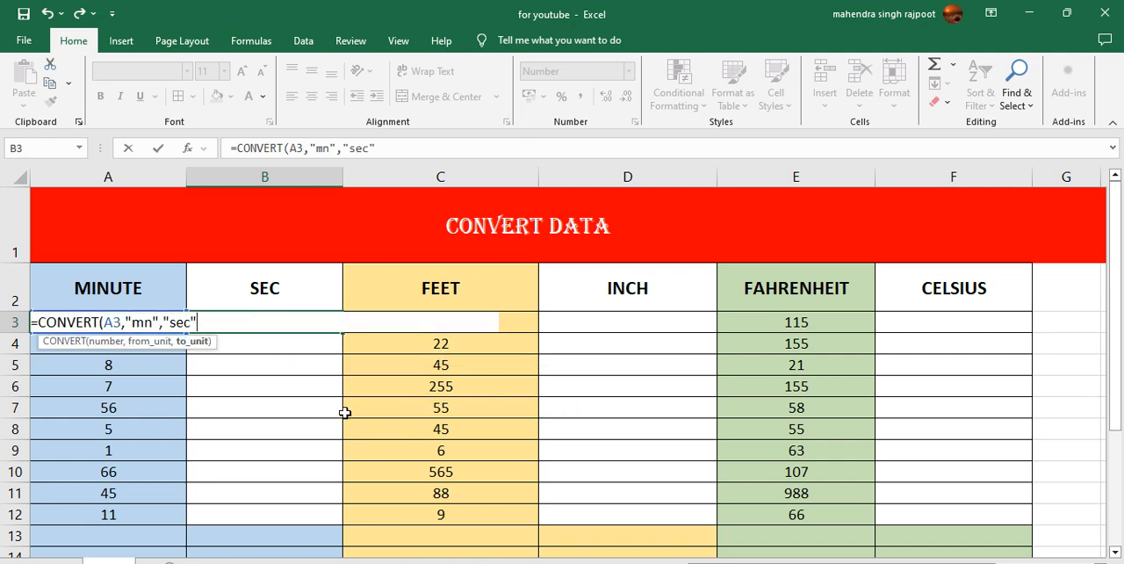
{"action": "key", "text": "Return"}
- Fill the seconds formula from B3 down to B12 and check the first two rows against their minute values
{"action": "left_click", "coordinate": [288, 325]}
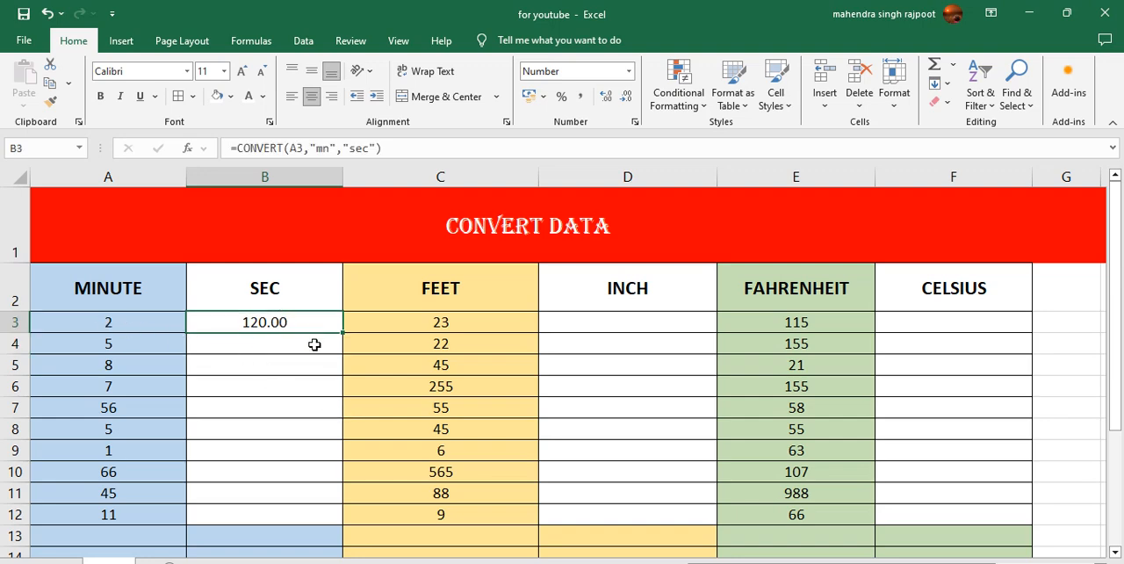
{"action": "left_click_drag", "start_coordinate": [344, 334], "coordinate": [334, 530]}
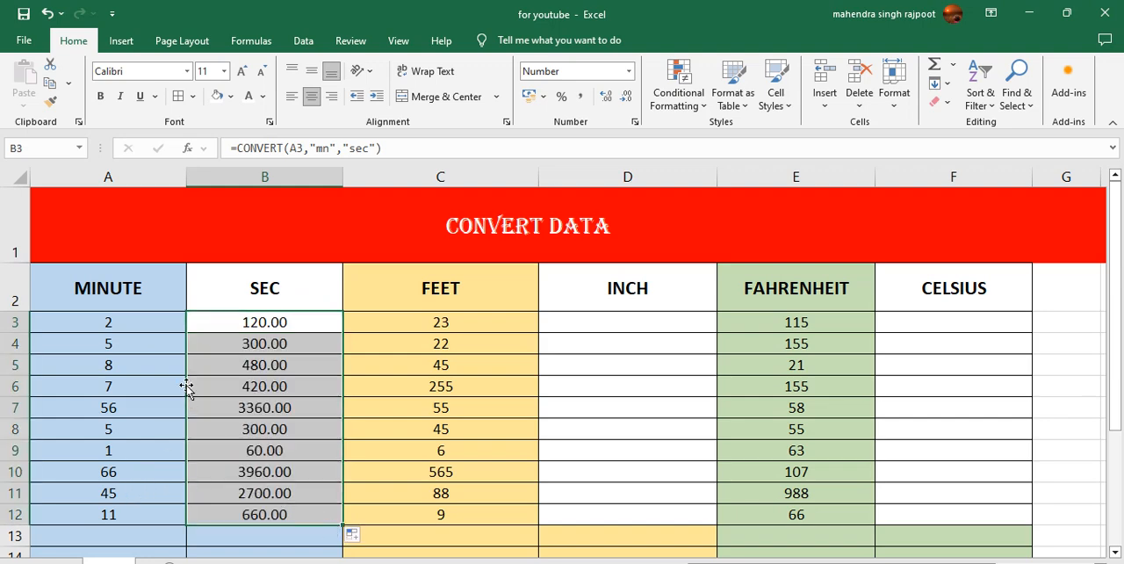
{"action": "left_click", "coordinate": [145, 325]}
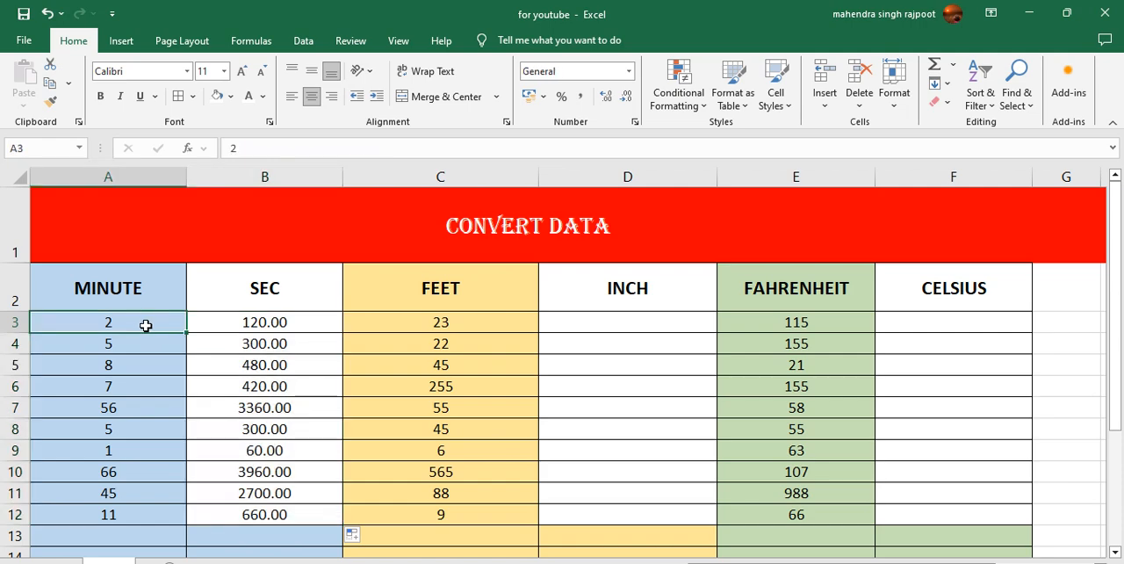
{"action": "left_click", "coordinate": [230, 344]}
{"action": "left_click", "coordinate": [150, 342]}
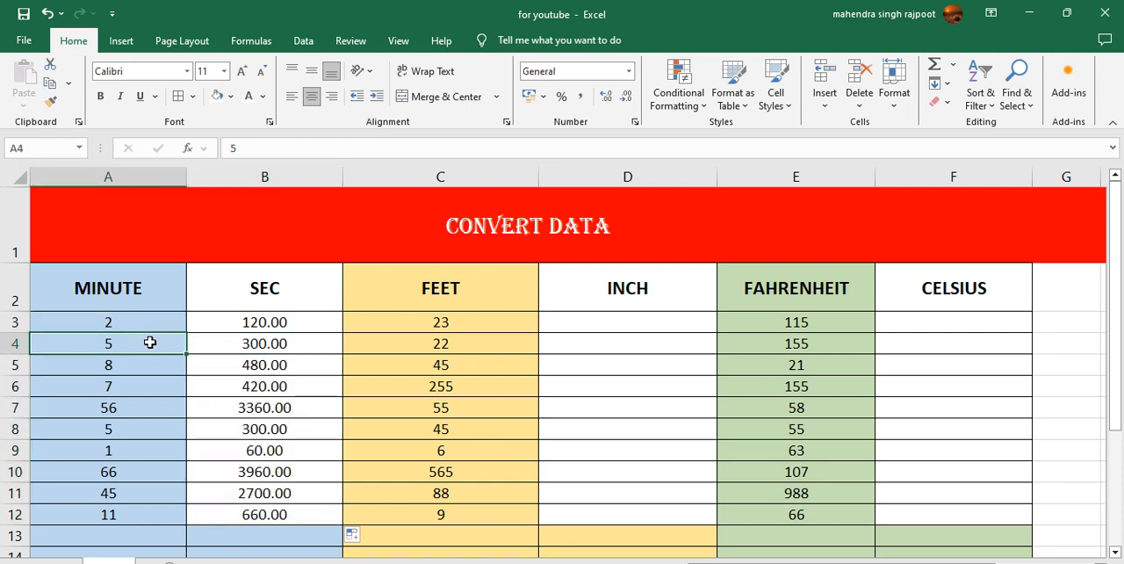
{"action": "left_click", "coordinate": [227, 344]}
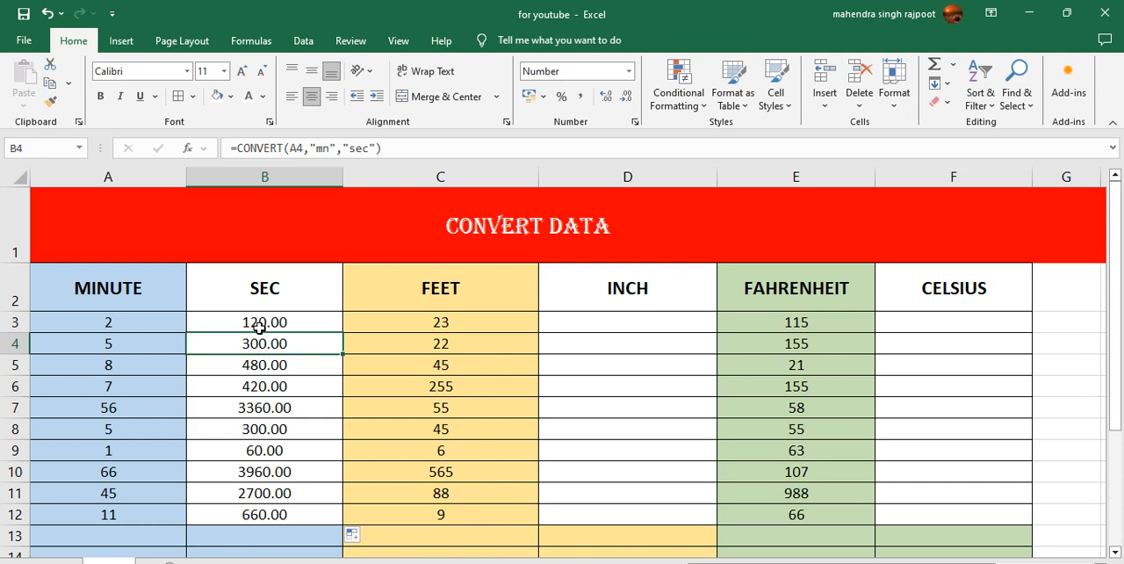
- Enter =CONVERT(C3,"ft","in") in D3 to convert feet to inches, and fill it down to D12
{"action": "left_click", "coordinate": [587, 322]}
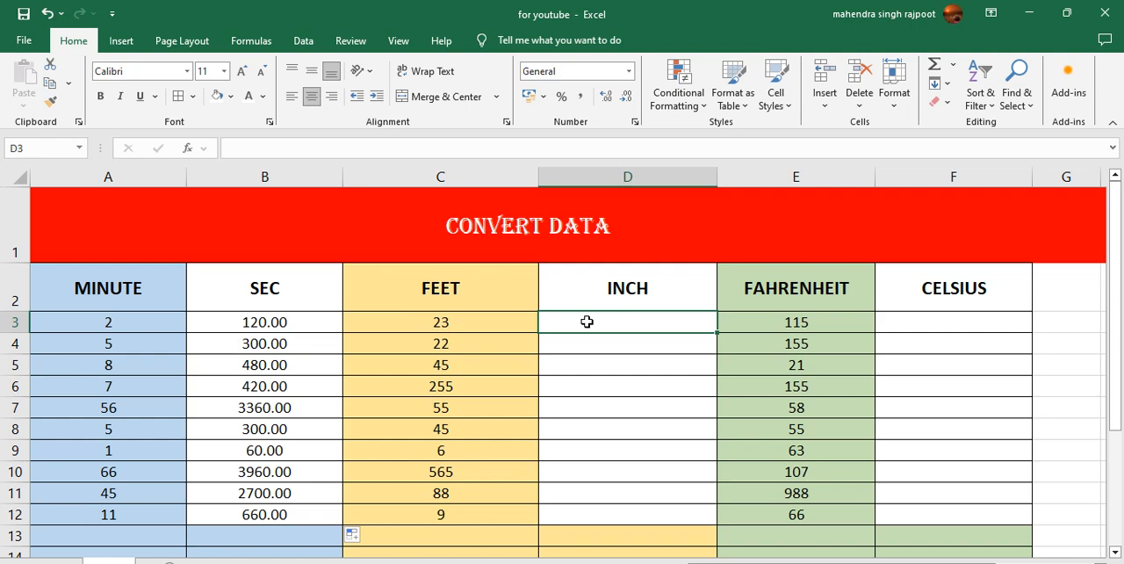
{"action": "type", "text": "=C"}
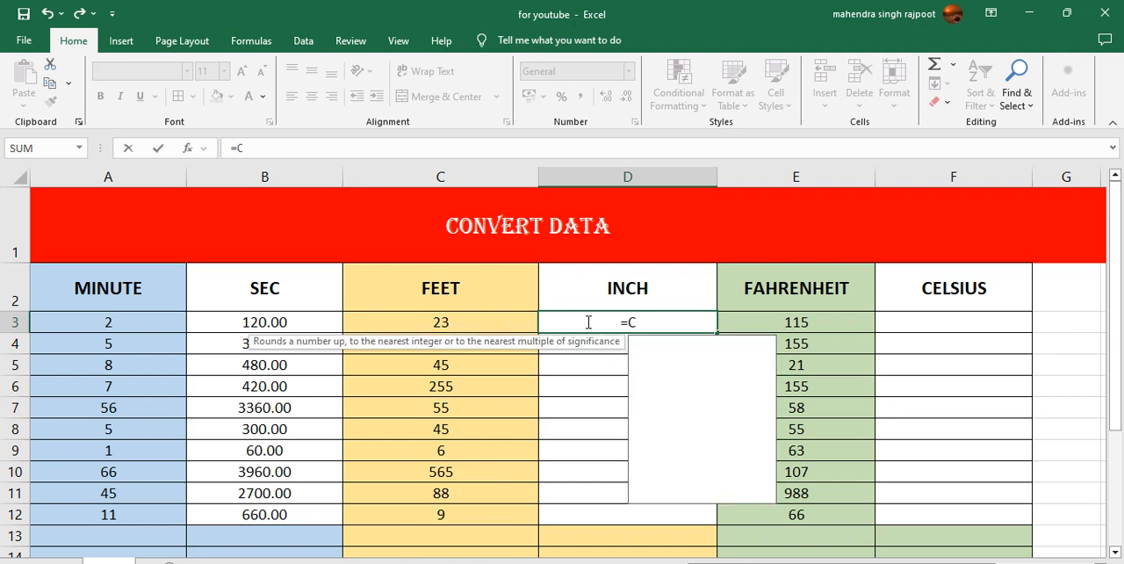
{"action": "type", "text": "ONVERT"}
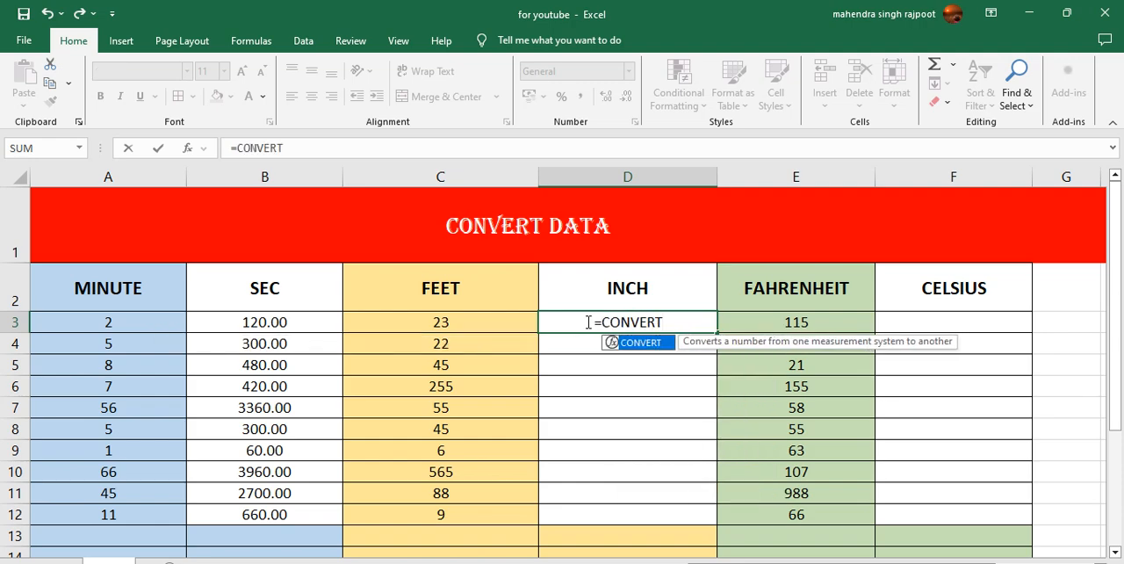
{"action": "type", "text": "("}
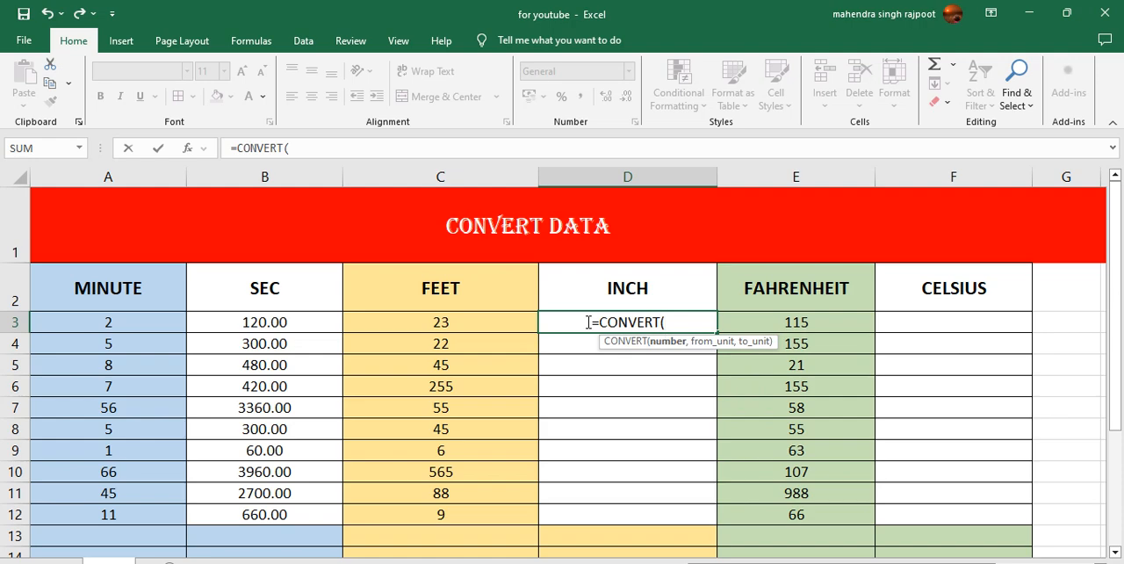
{"action": "left_click", "coordinate": [494, 319]}
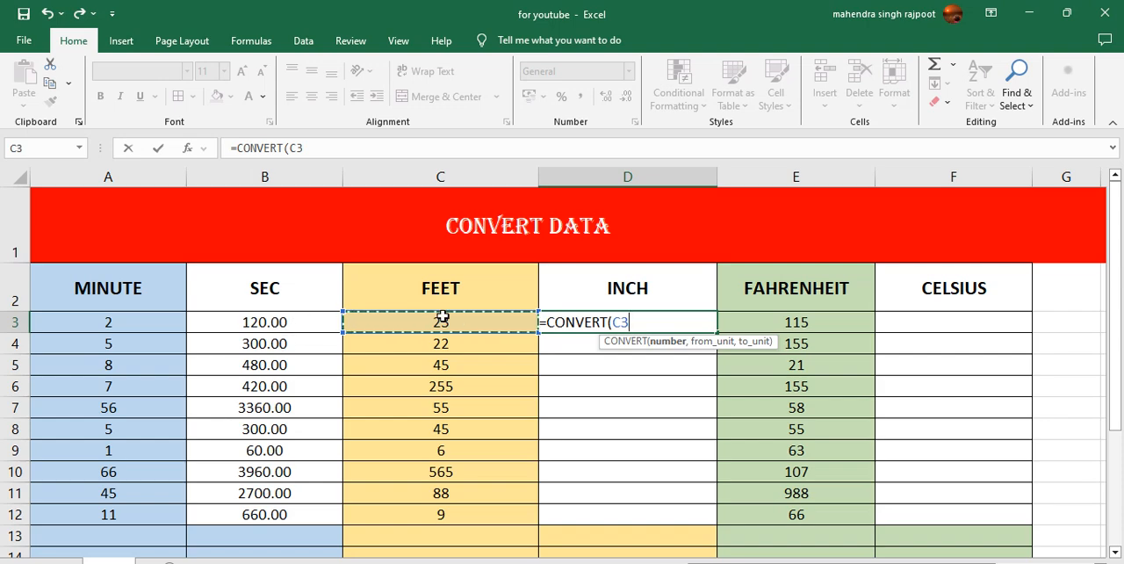
{"action": "type", "text": ","}
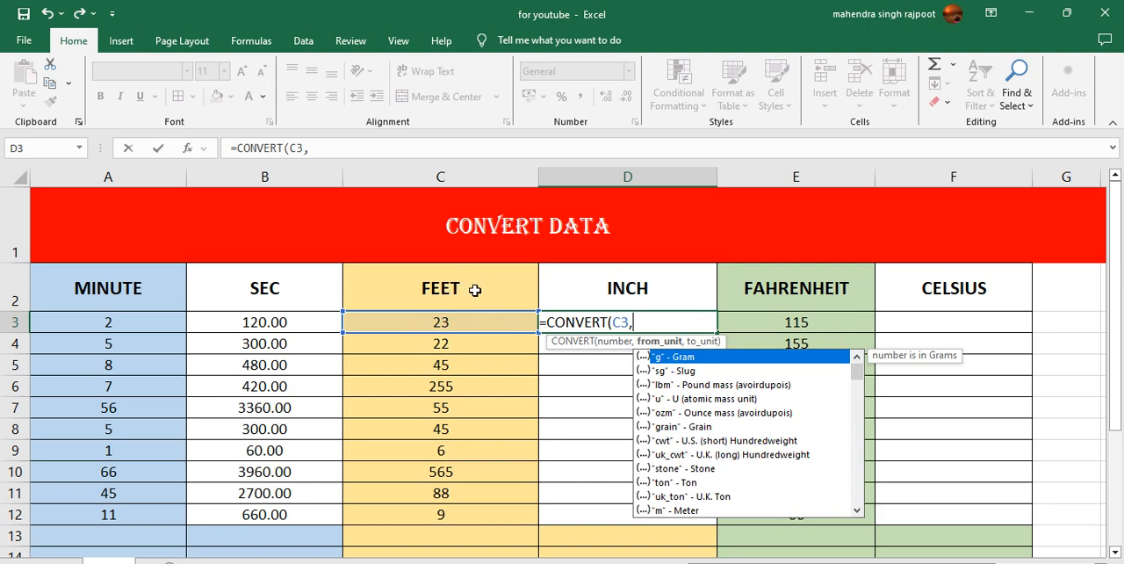
{"action": "left_click_drag", "start_coordinate": [853, 369], "coordinate": [853, 385]}
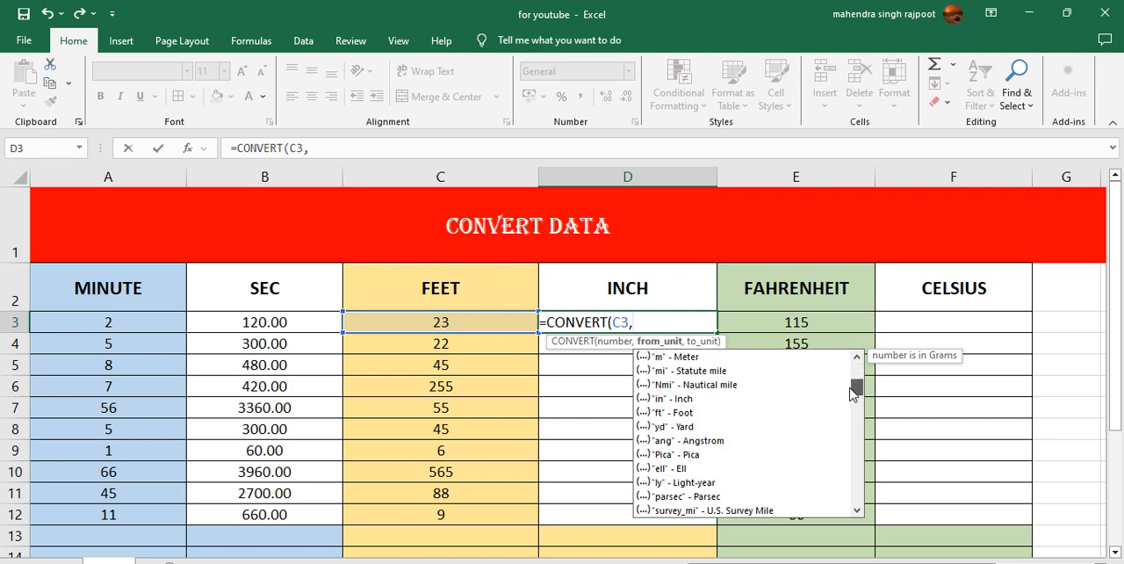
{"action": "double_click", "coordinate": [676, 412]}
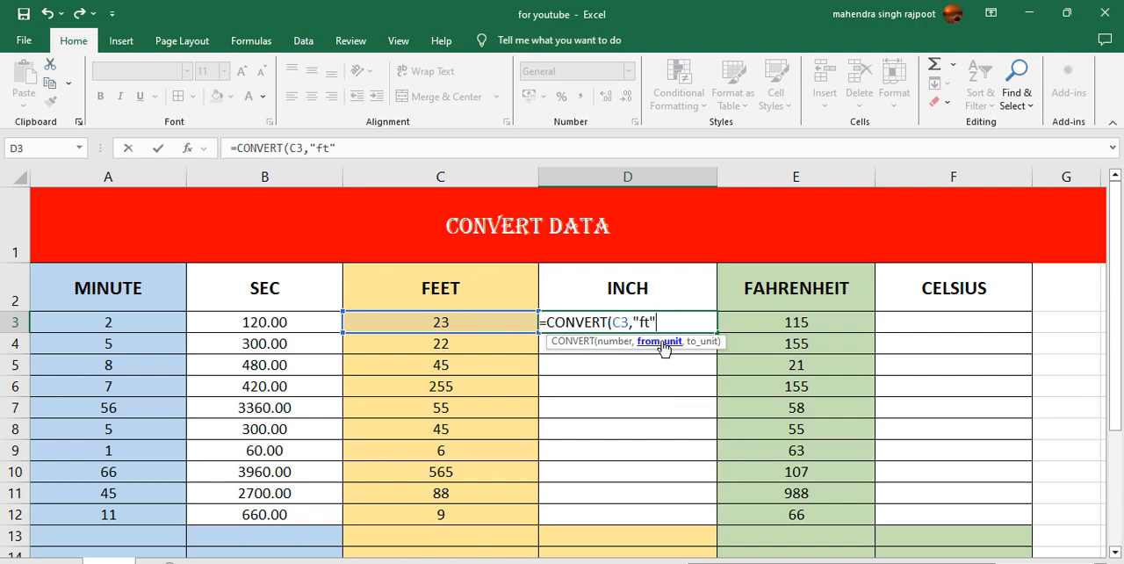
{"action": "type", "text": ","}
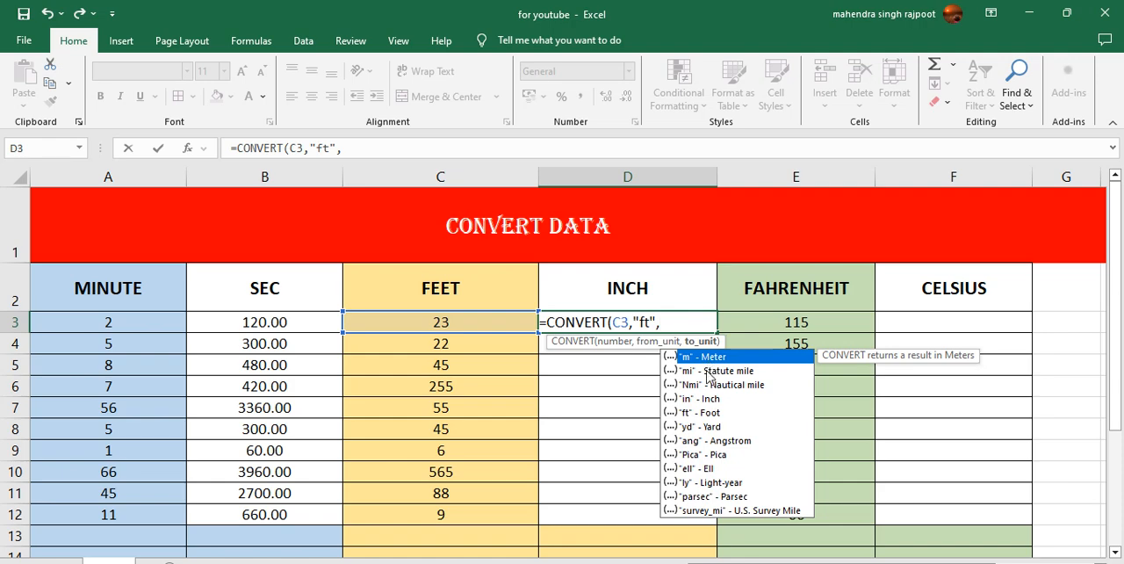
{"action": "double_click", "coordinate": [693, 399]}
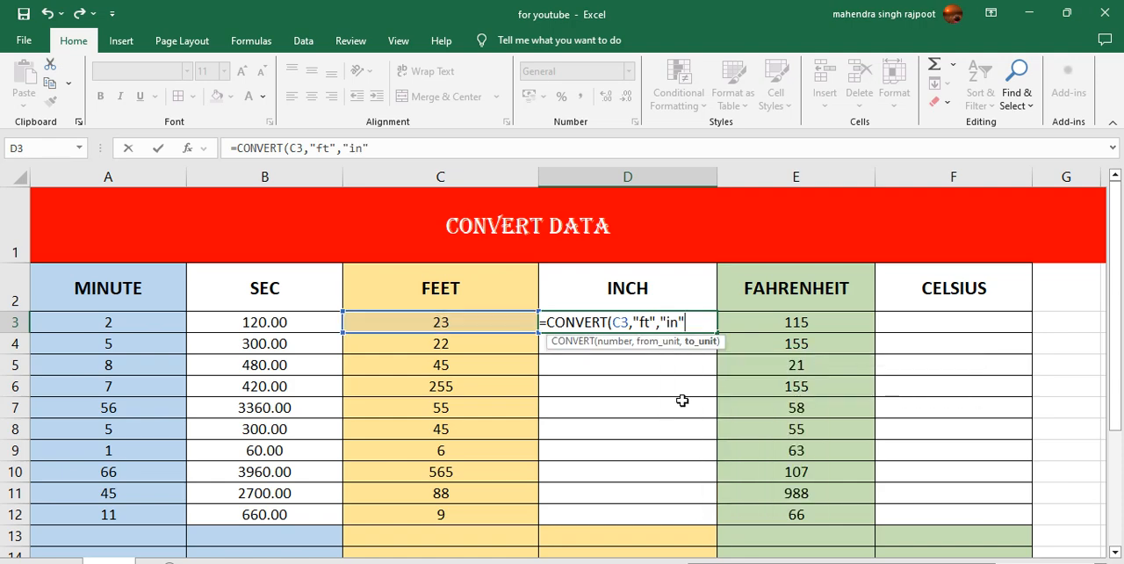
{"action": "key", "text": "Return"}
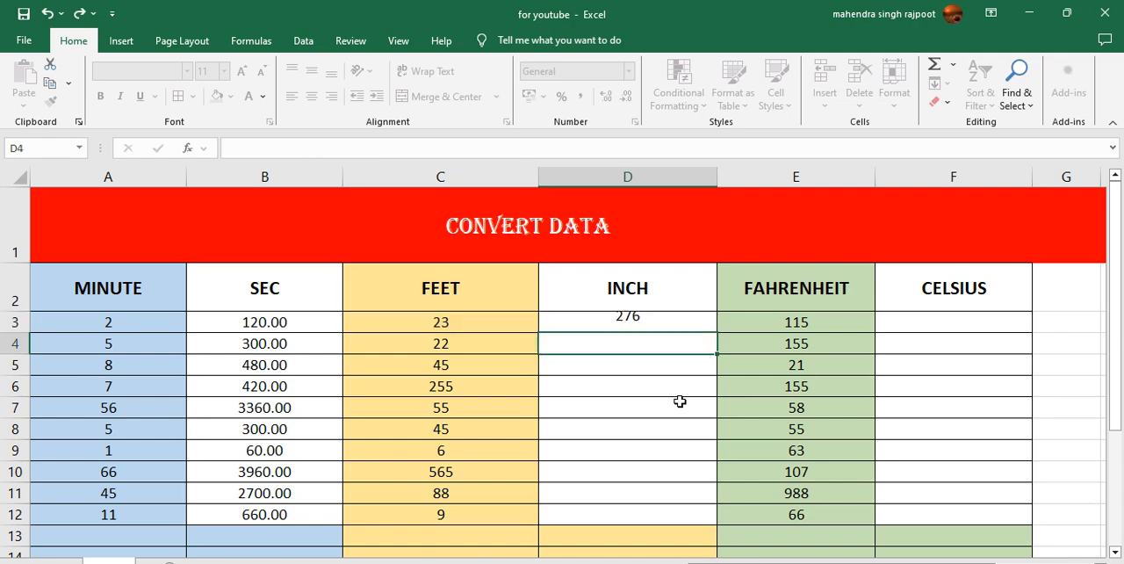
{"action": "left_click", "coordinate": [642, 314]}
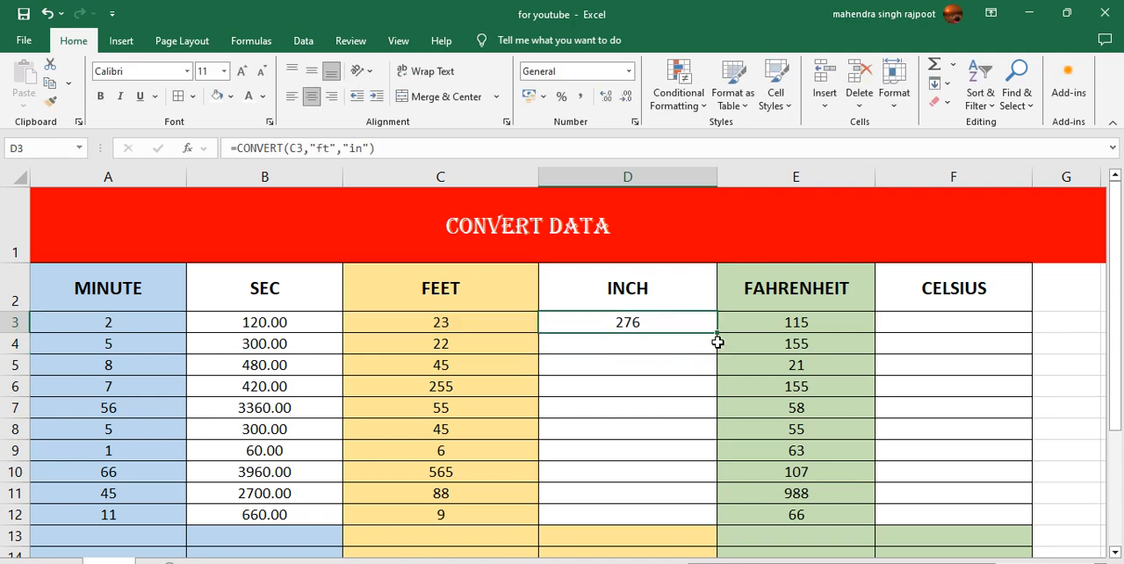
{"action": "left_click_drag", "start_coordinate": [718, 334], "coordinate": [708, 519]}
- Enter =CONVERT(E3,"F","C") in F3 to convert the first Fahrenheit value to Celsius
{"action": "left_click", "coordinate": [804, 320]}
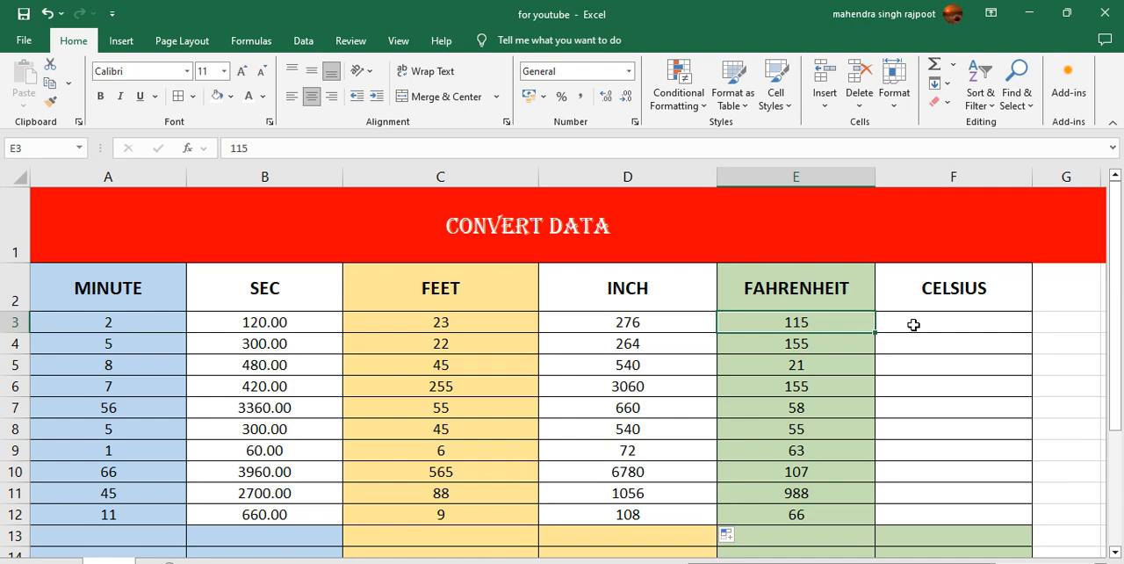
{"action": "left_click", "coordinate": [913, 325]}
{"action": "type", "text": "="}
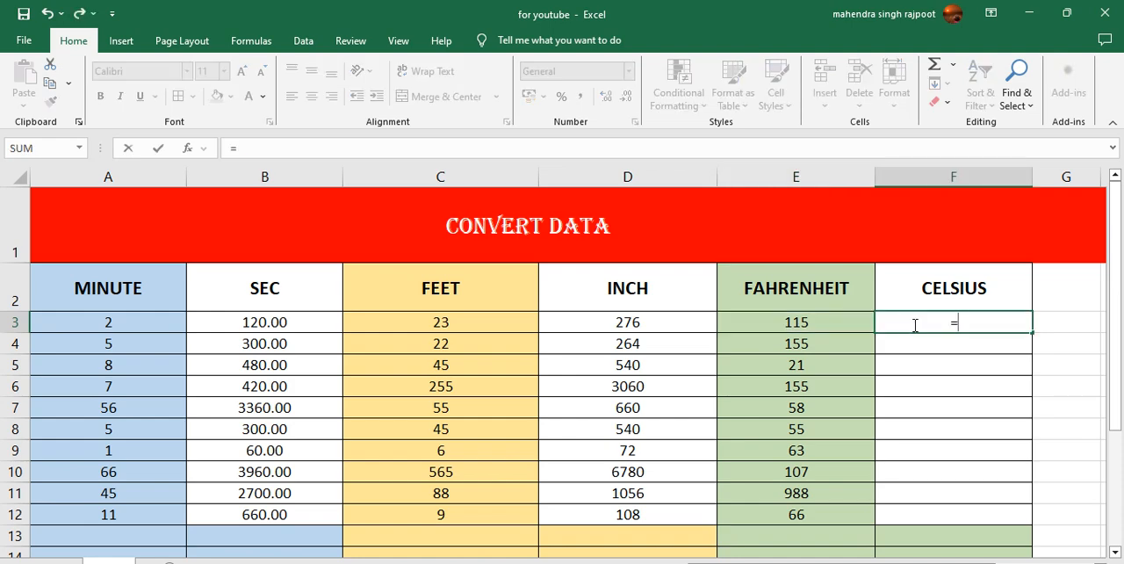
{"action": "type", "text": "CO"}
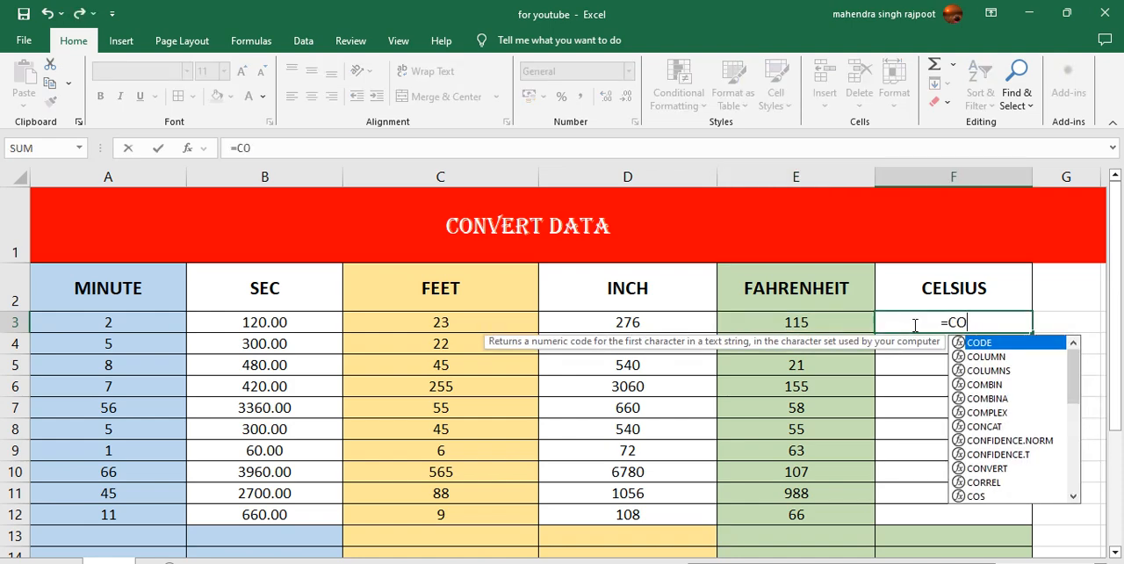
{"action": "type", "text": "NVERT"}
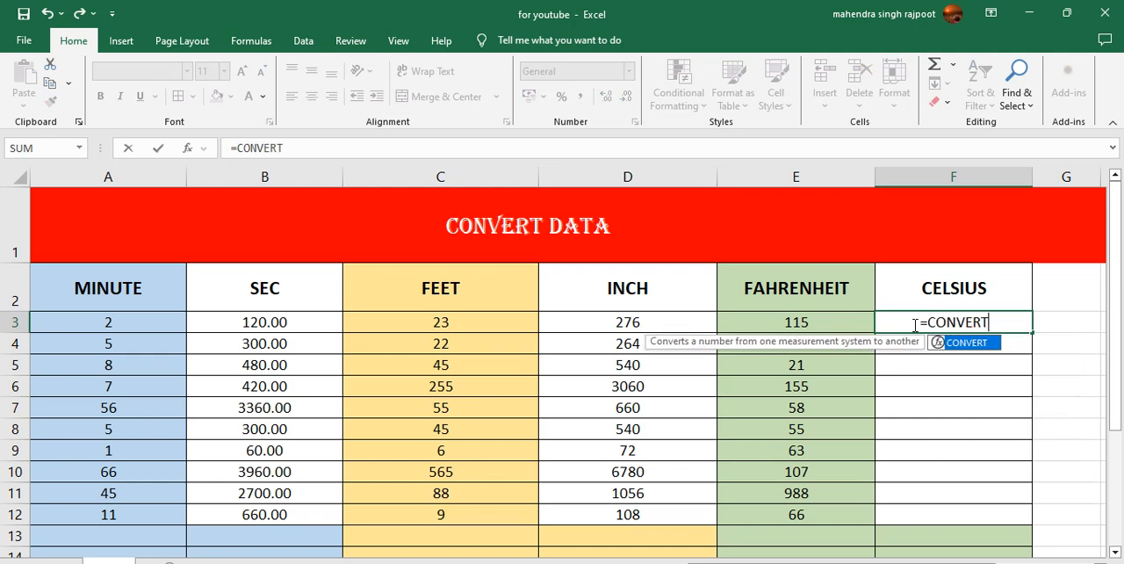
{"action": "type", "text": "("}
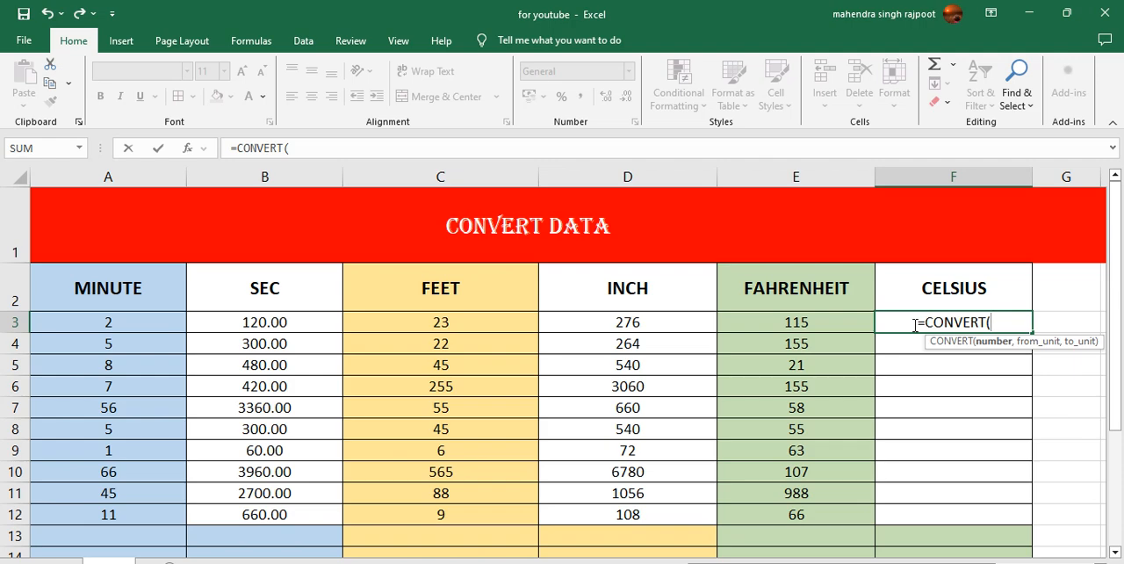
{"action": "left_click", "coordinate": [828, 322]}
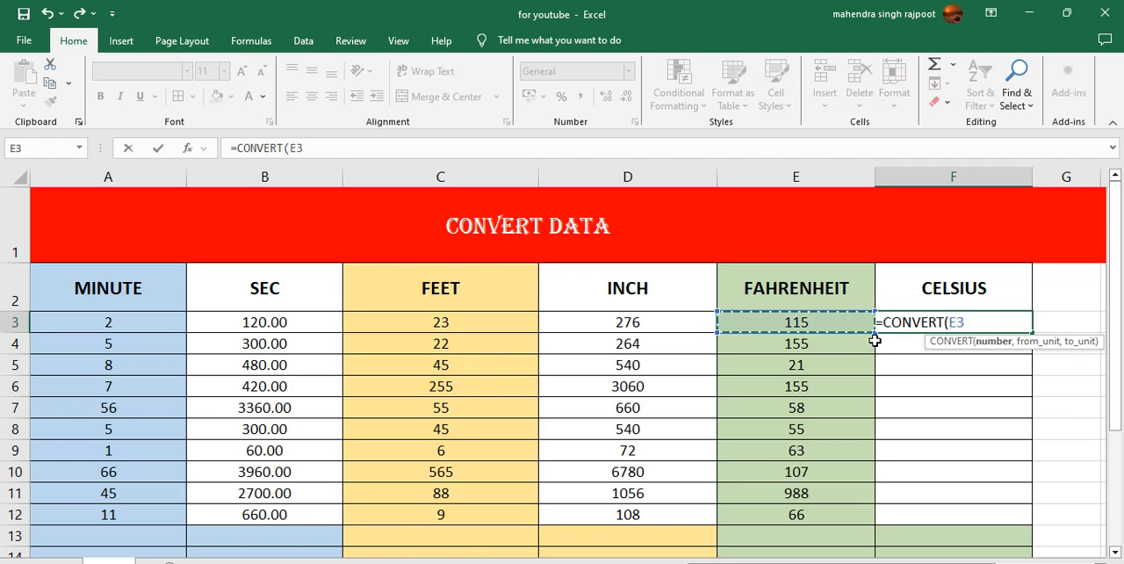
{"action": "type", "text": ","}
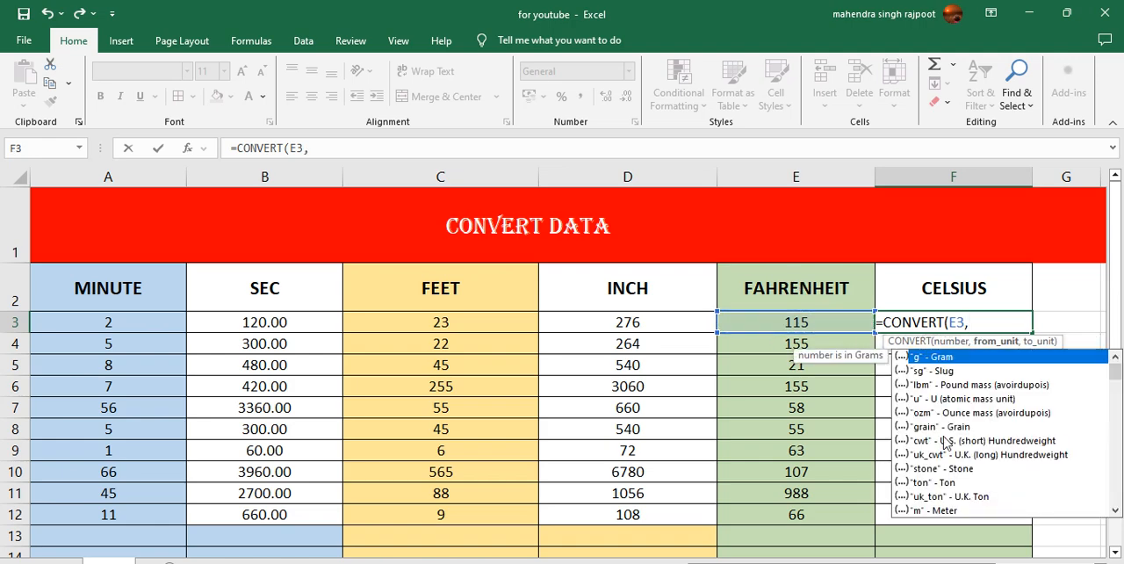
{"action": "left_click_drag", "start_coordinate": [1115, 386], "coordinate": [1115, 493]}
{"action": "left_click_drag", "start_coordinate": [1115, 472], "coordinate": [1117, 439]}
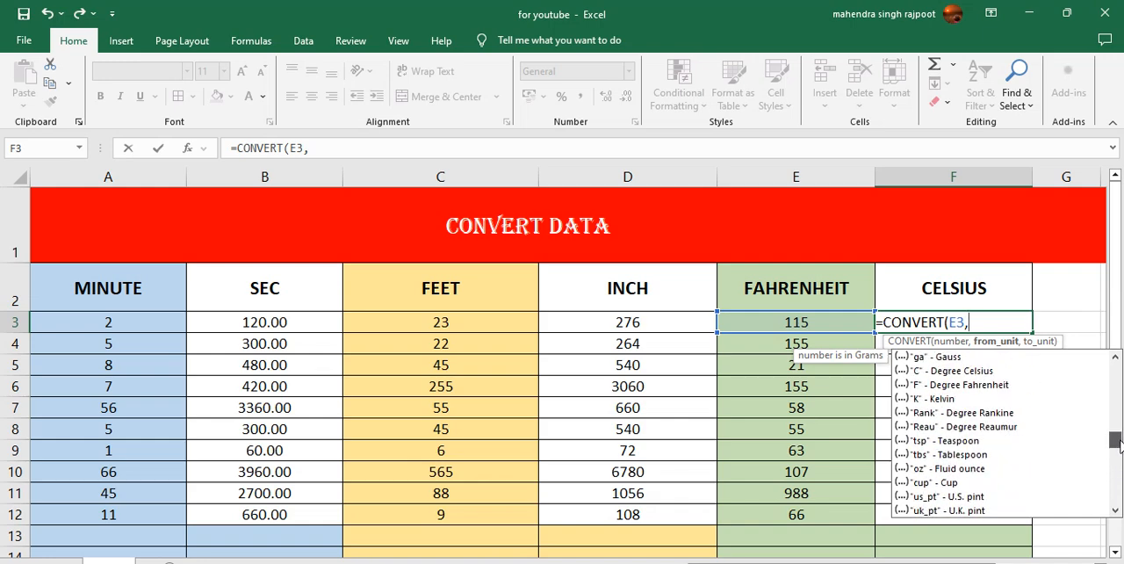
{"action": "left_click", "coordinate": [920, 385]}
{"action": "double_click", "coordinate": [919, 385]}
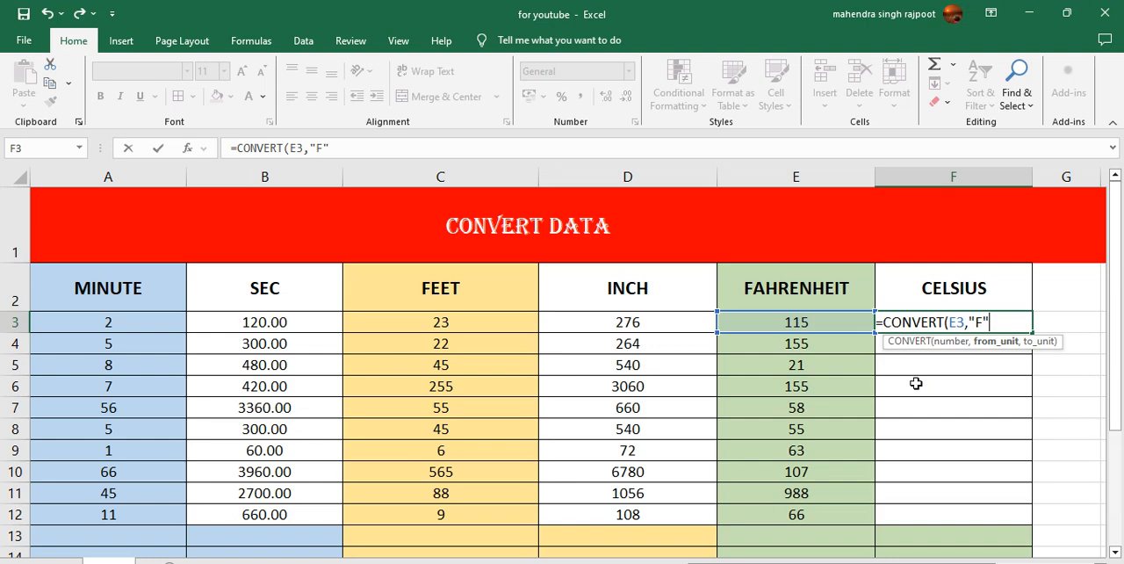
{"action": "type", "text": ","}
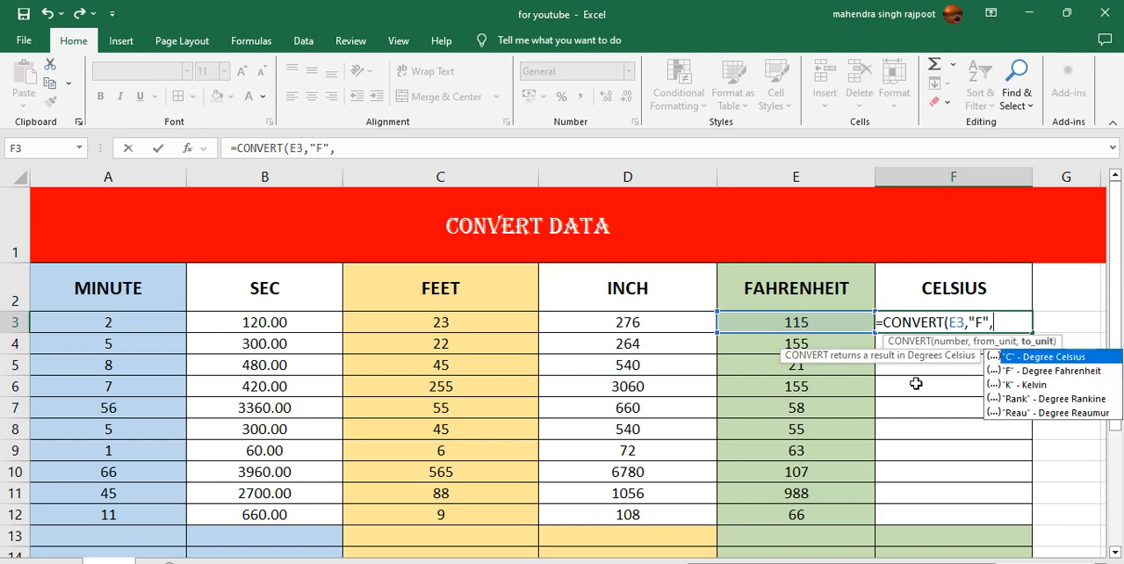
{"action": "double_click", "coordinate": [1017, 357]}
{"action": "type", "text": ")"}
{"action": "key", "text": "Return"}
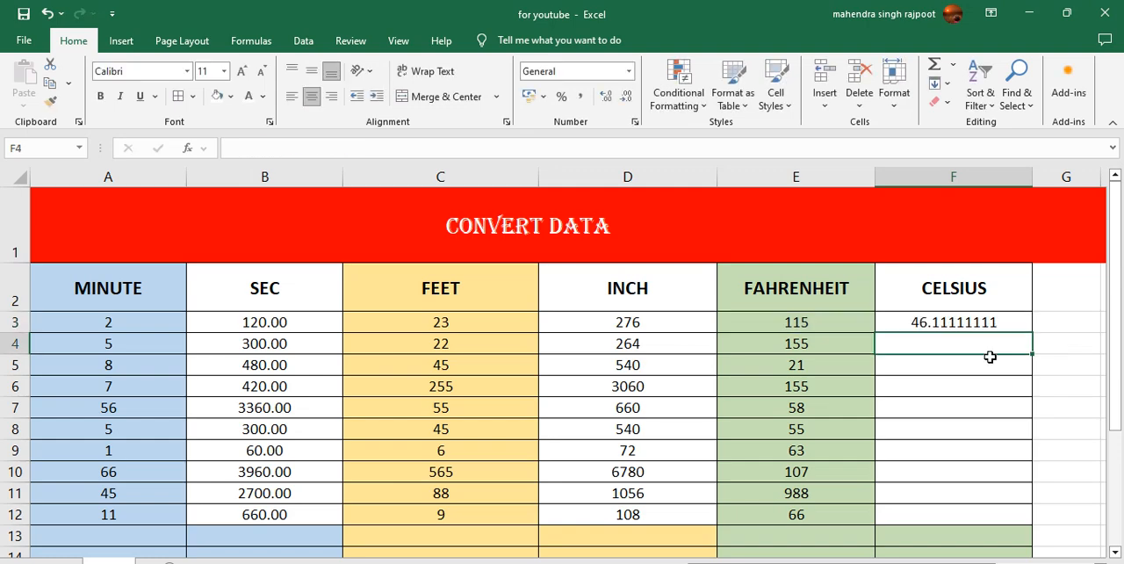
- Fill the Celsius formula from F3 down to F12 and format the filled cells with two decimal places
{"action": "left_click", "coordinate": [961, 325]}
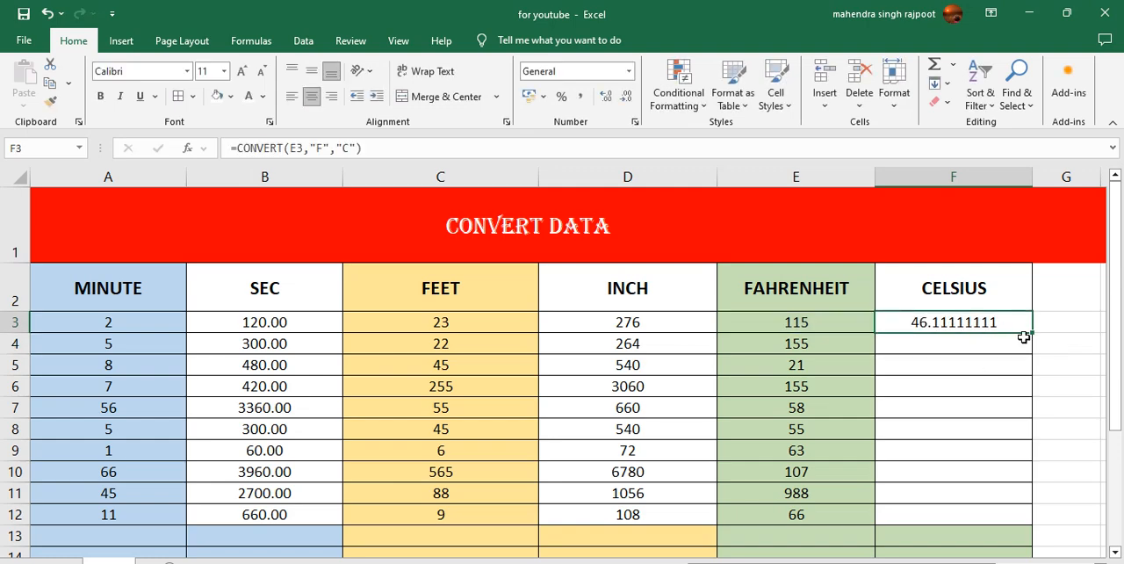
{"action": "left_click_drag", "start_coordinate": [1034, 335], "coordinate": [1006, 527]}
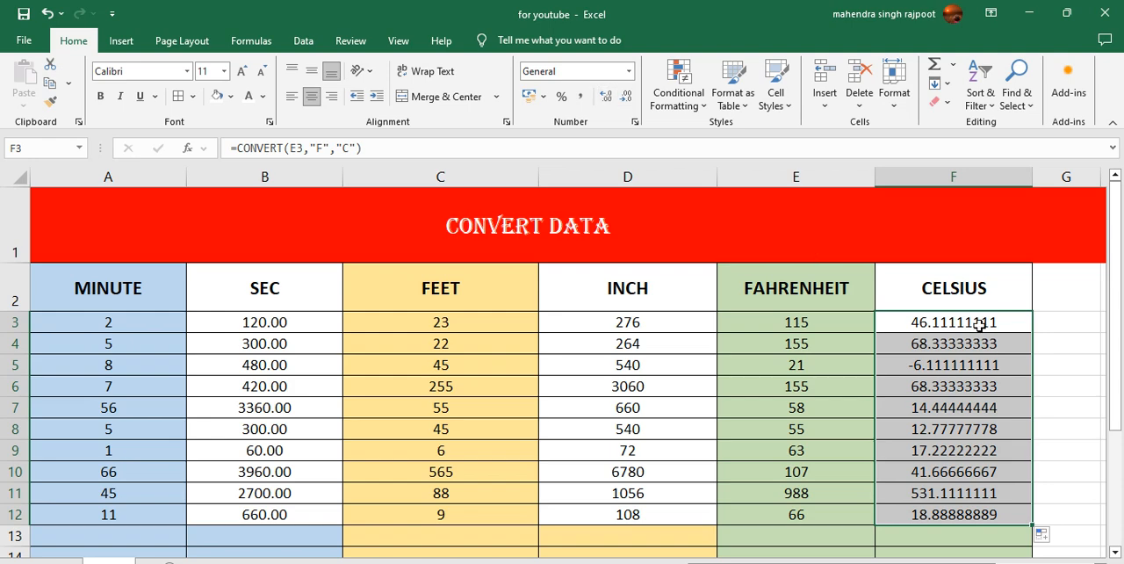
{"action": "left_click", "coordinate": [605, 101]}
{"action": "left_click", "coordinate": [626, 99]}
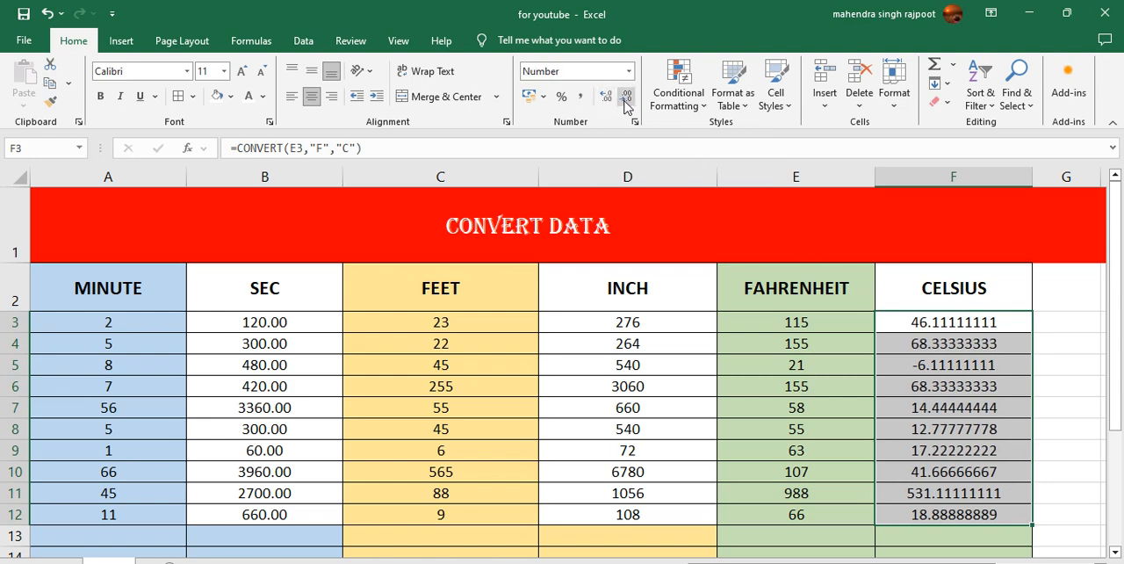
{"action": "left_click", "coordinate": [625, 99]}
{"action": "left_click", "coordinate": [625, 99]}
{"action": "left_click", "coordinate": [625, 98]}
{"action": "left_click", "coordinate": [625, 98]}
{"action": "left_click", "coordinate": [625, 98]}
{"action": "left_click", "coordinate": [625, 98]}
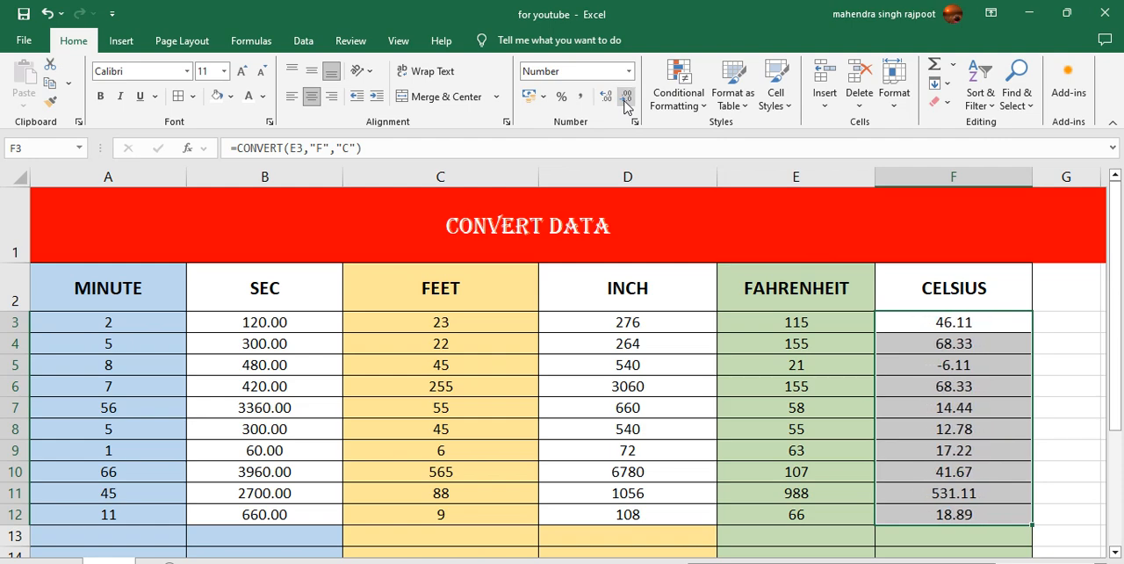
{"action": "left_click", "coordinate": [955, 457]}
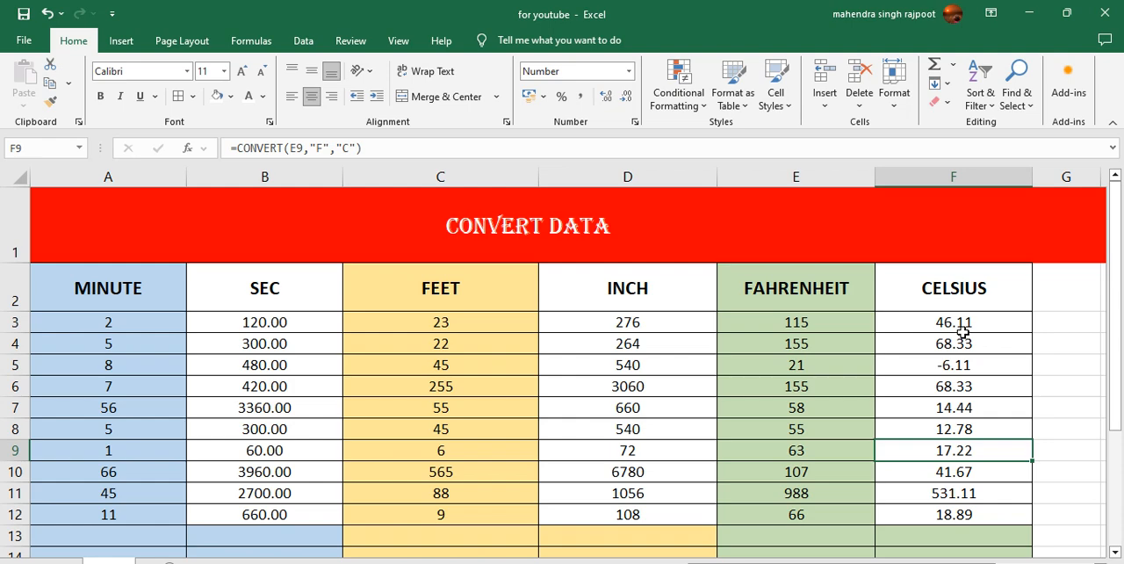
- Set the minute value in A3, the feet value in C3 and the Fahrenheit value in E3 to 1
{"action": "left_click", "coordinate": [841, 326]}
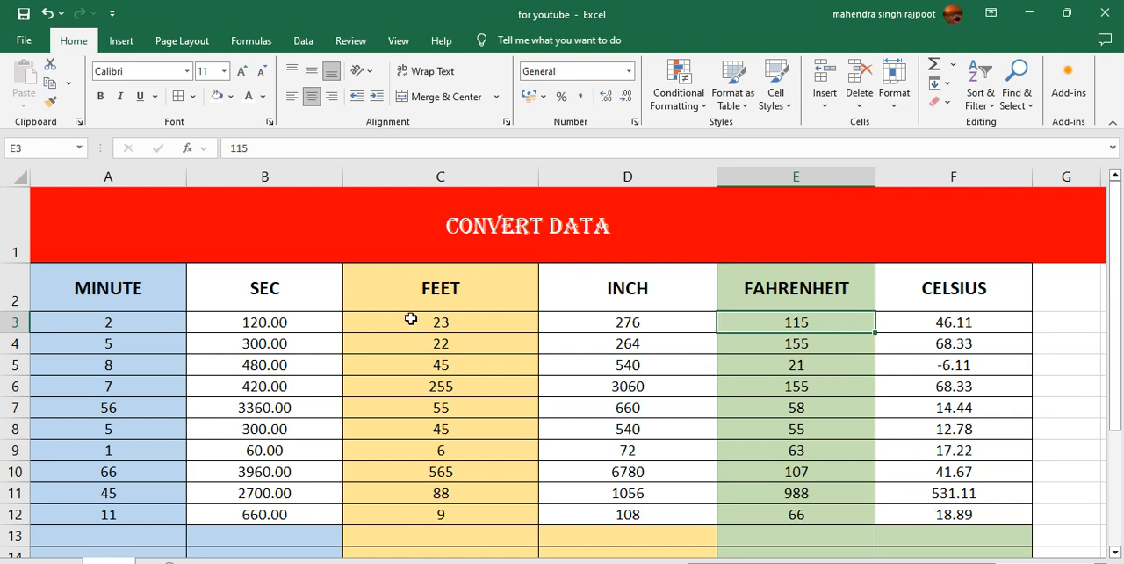
{"action": "left_click", "coordinate": [110, 322]}
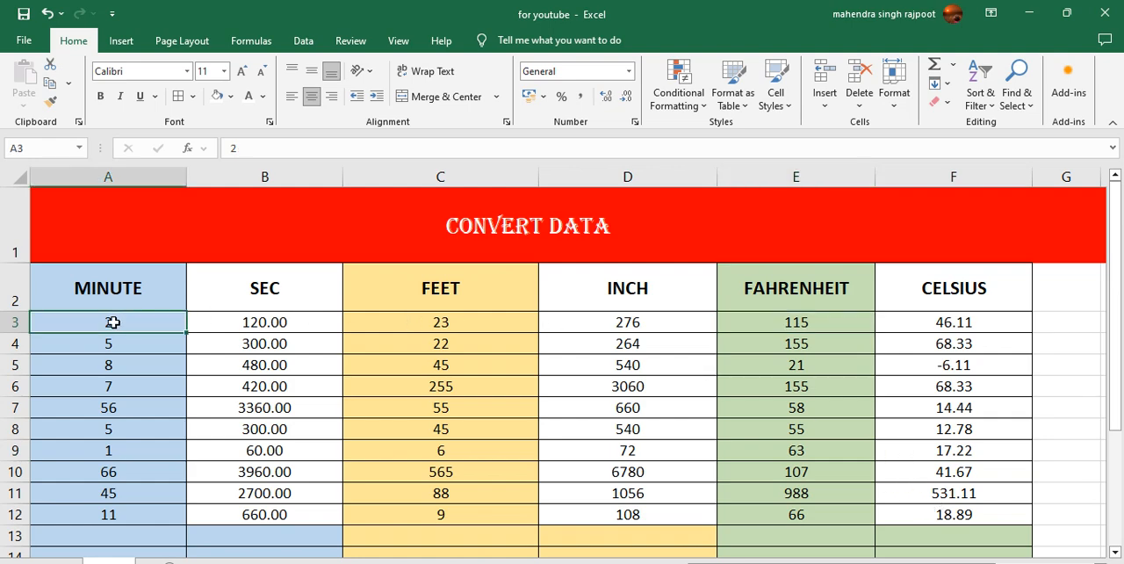
{"action": "type", "text": "1"}
{"action": "left_click", "coordinate": [200, 321]}
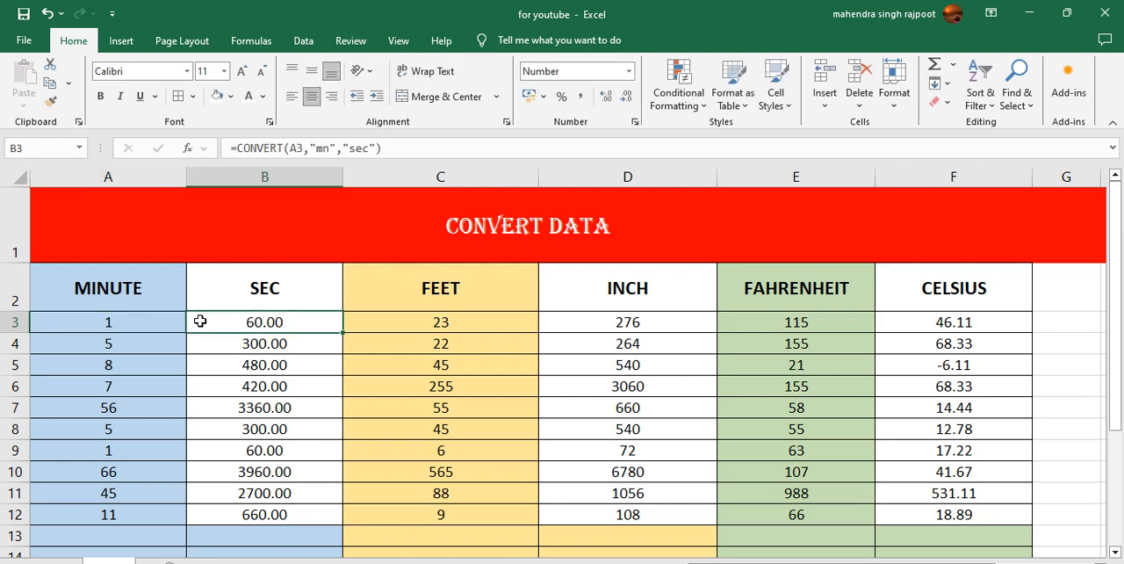
{"action": "key", "text": "Right"}
{"action": "type", "text": "1"}
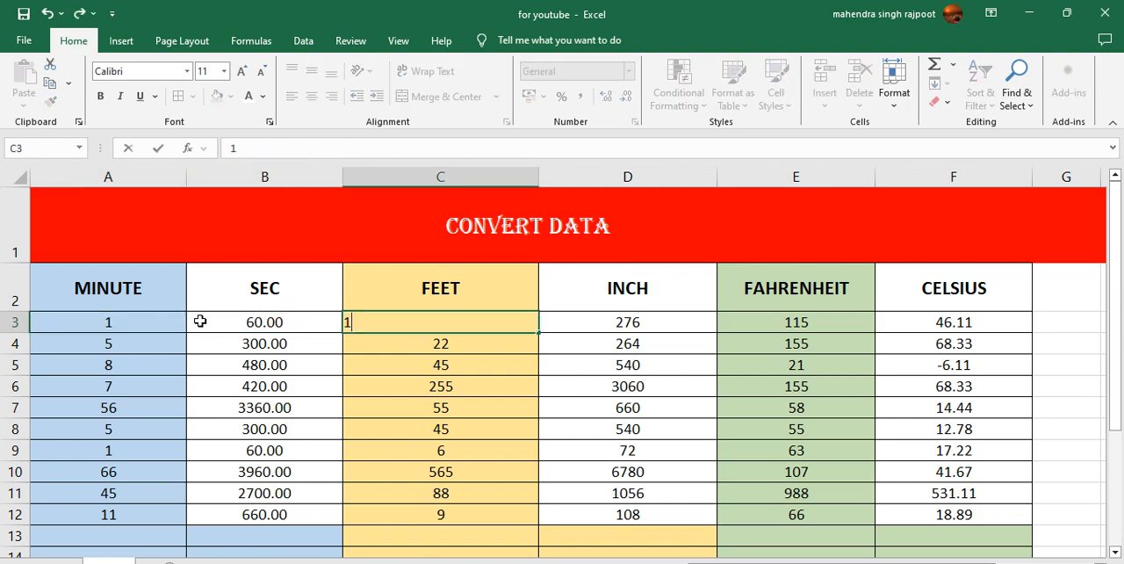
{"action": "key", "text": "Right"}
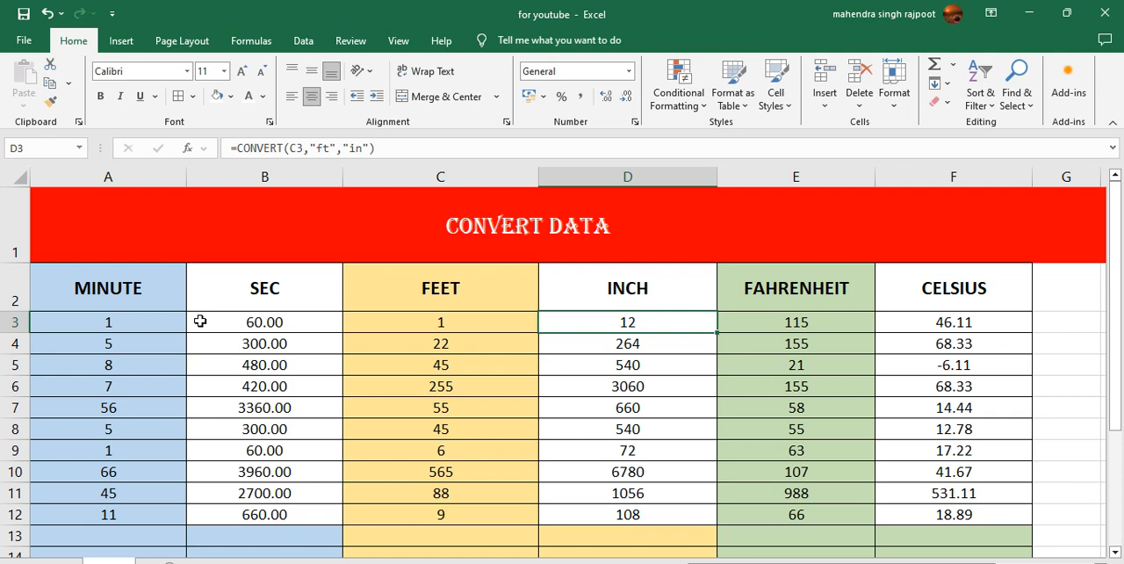
{"action": "key", "text": "Right"}
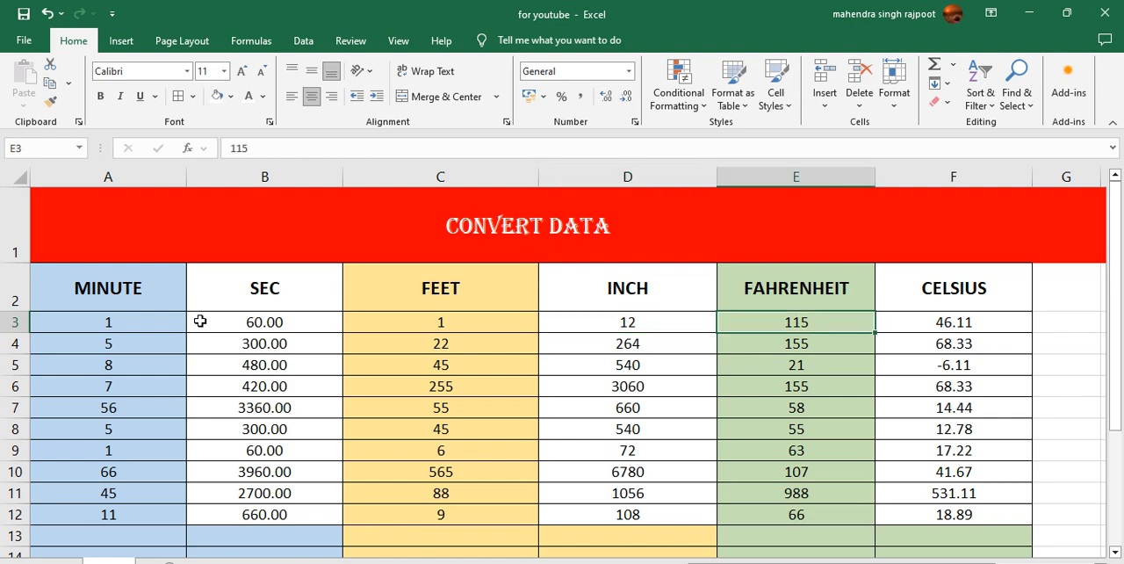
{"action": "type", "text": "1"}
{"action": "key", "text": "Right"}
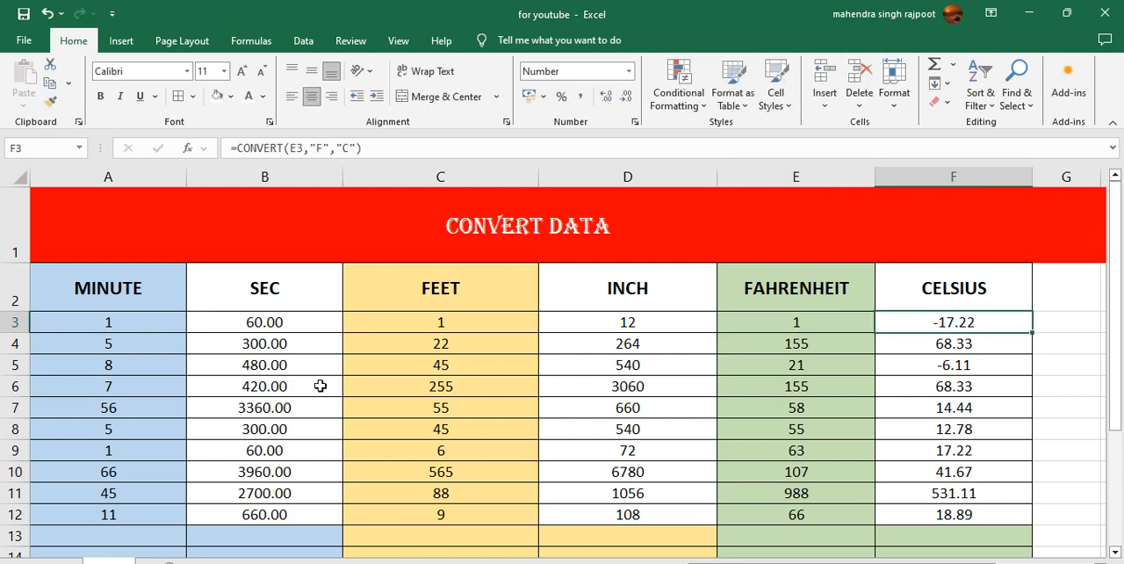
{"action": "left_click", "coordinate": [531, 400]}
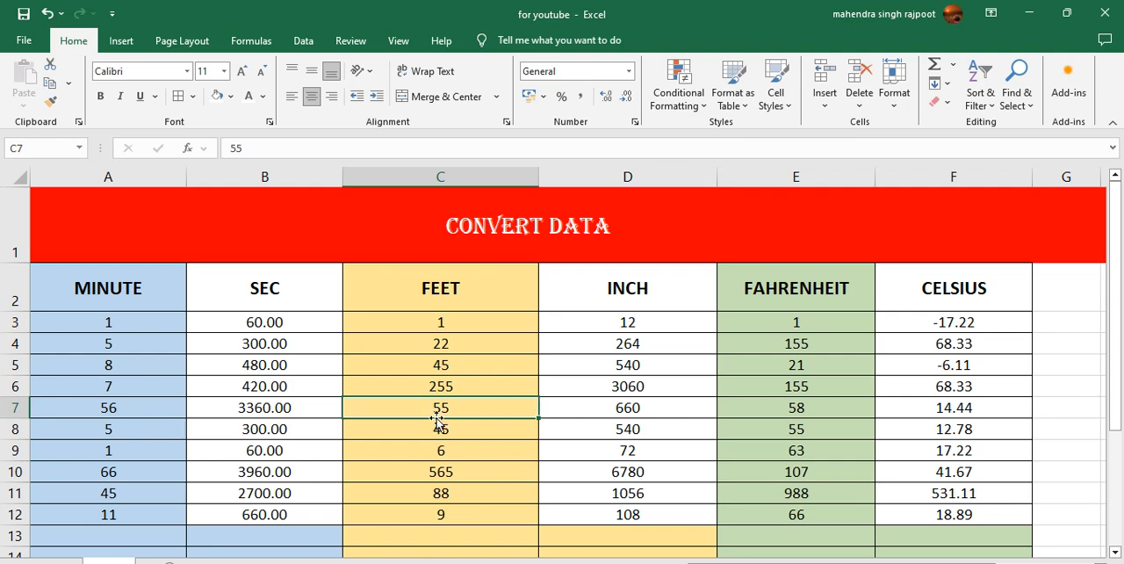